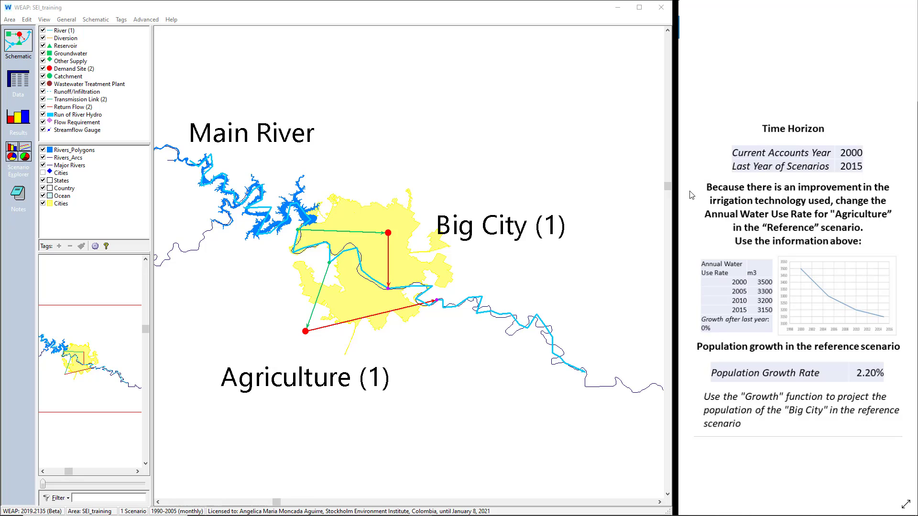
# Revert the SEI_training area to its "WEAP Basic tools" version of 14 December 2020, 11:48
pyautogui.click(9, 20)
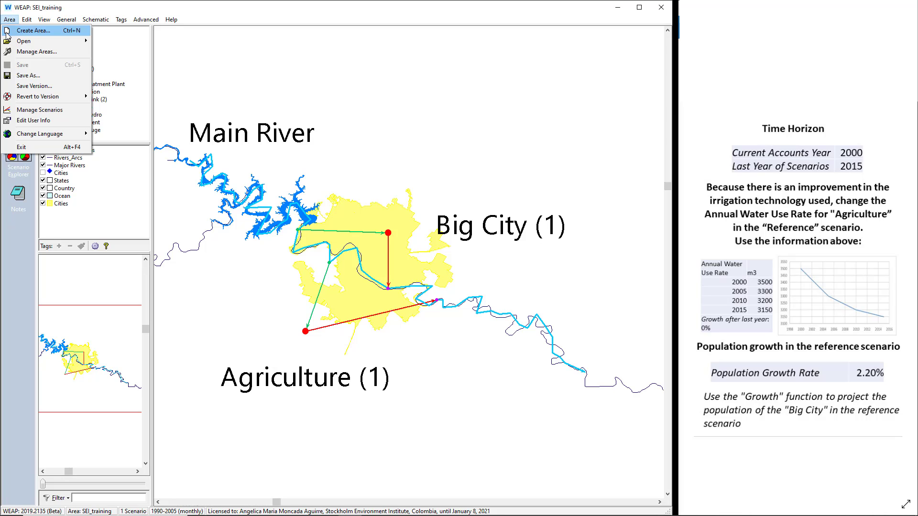
pyautogui.moveTo(21, 98)
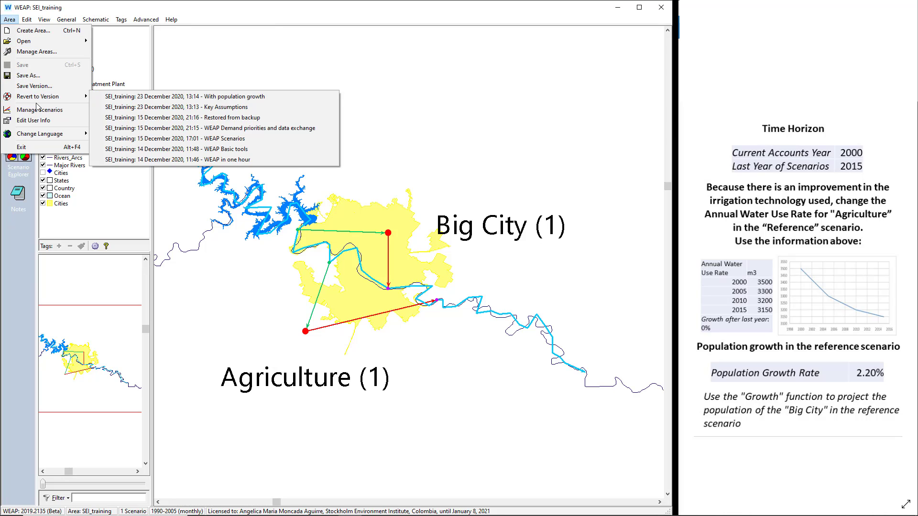
pyautogui.click(234, 149)
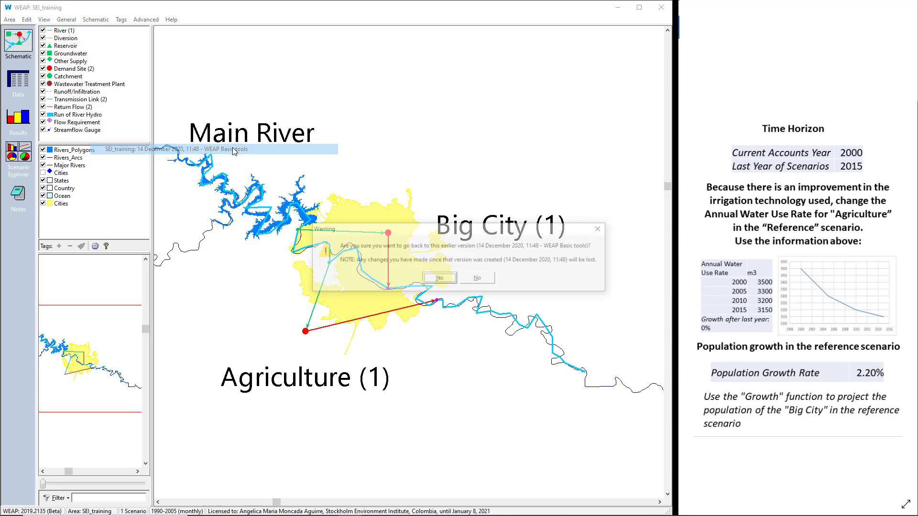
pyautogui.click(436, 278)
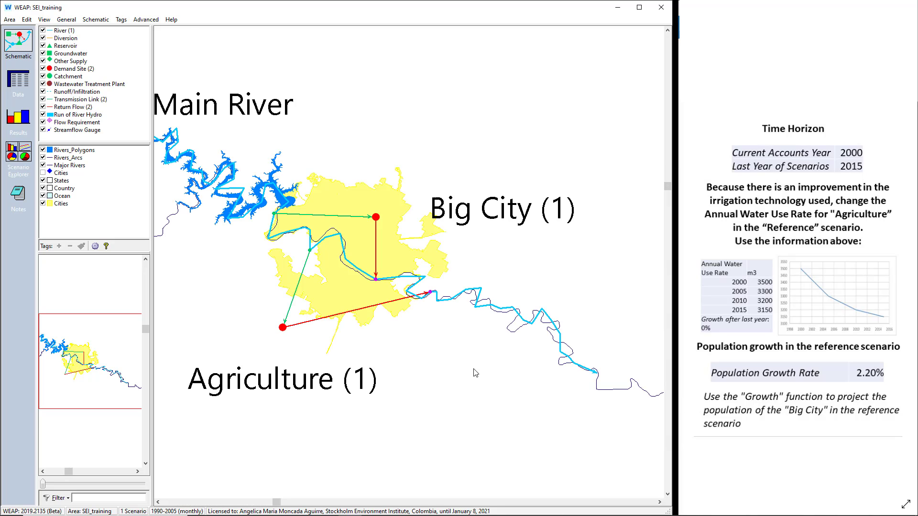
# Set the area's time horizon to Current Accounts Year 2000 and Last Year of Scenarios 2015, with 12 time steps per year
pyautogui.click(67, 20)
pyautogui.click(79, 31)
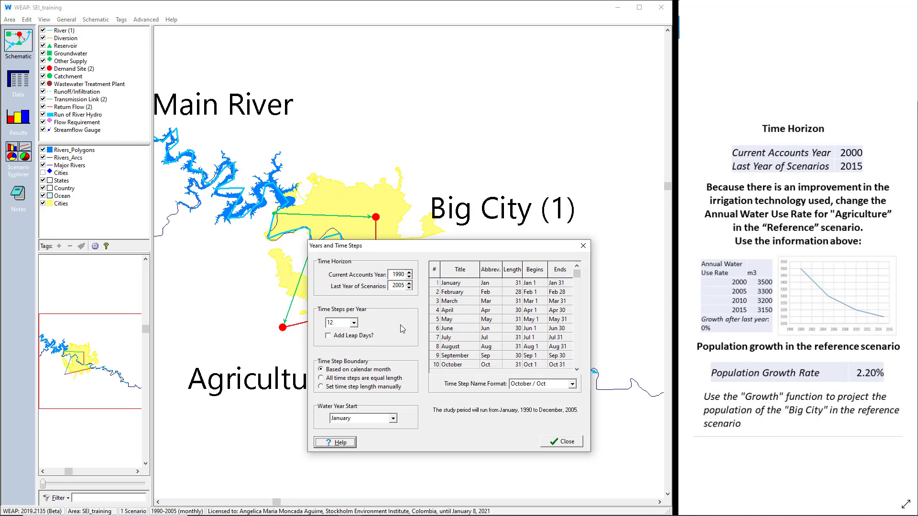
pyautogui.moveTo(406, 246); pyautogui.dragTo(393, 172)
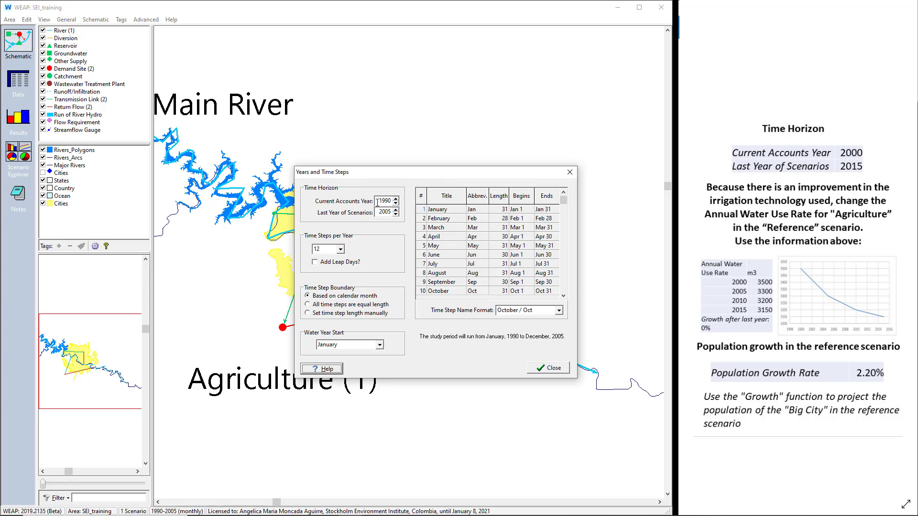
pyautogui.moveTo(377, 202); pyautogui.dragTo(405, 209)
pyautogui.write('2000')
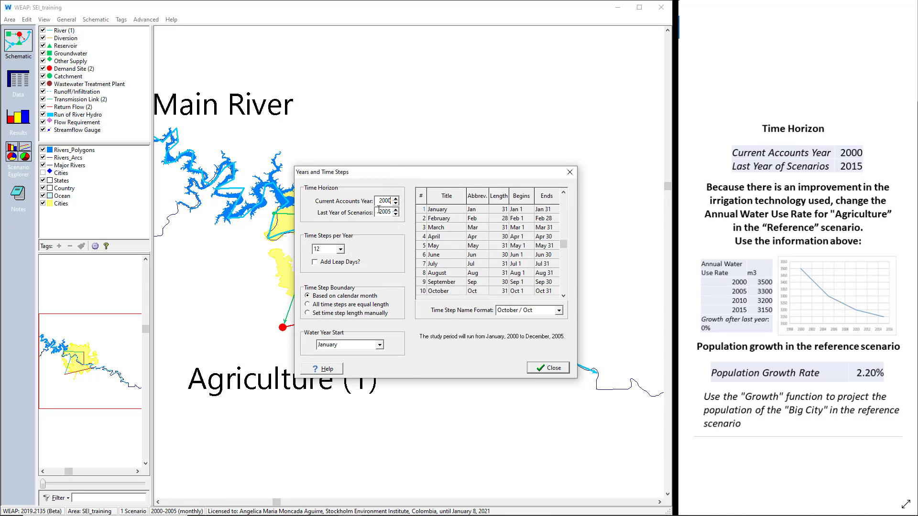
pyautogui.moveTo(377, 213); pyautogui.dragTo(401, 214)
pyautogui.write('2015')
pyautogui.click(341, 249)
pyautogui.click(327, 273)
pyautogui.click(534, 371)
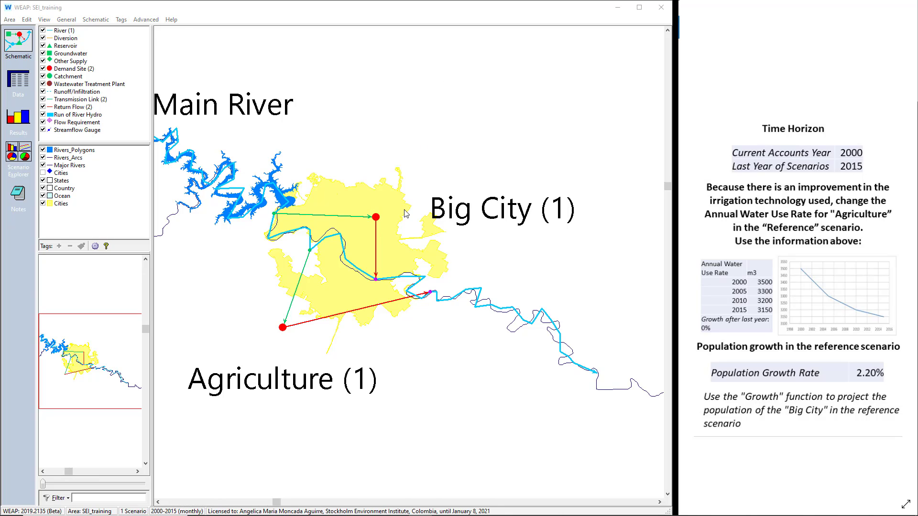
# Look over the area's scenario list in the scenario manager from the Schematic view and close it
pyautogui.click(9, 20)
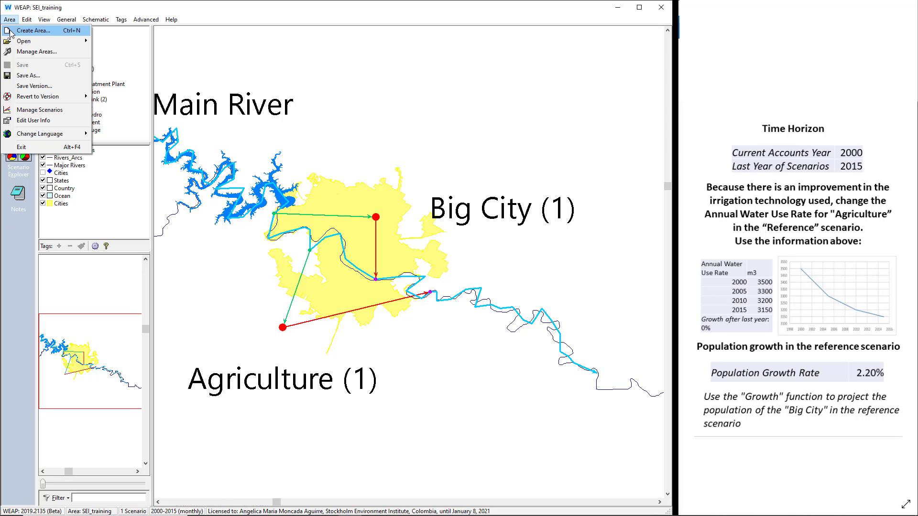
pyautogui.click(28, 109)
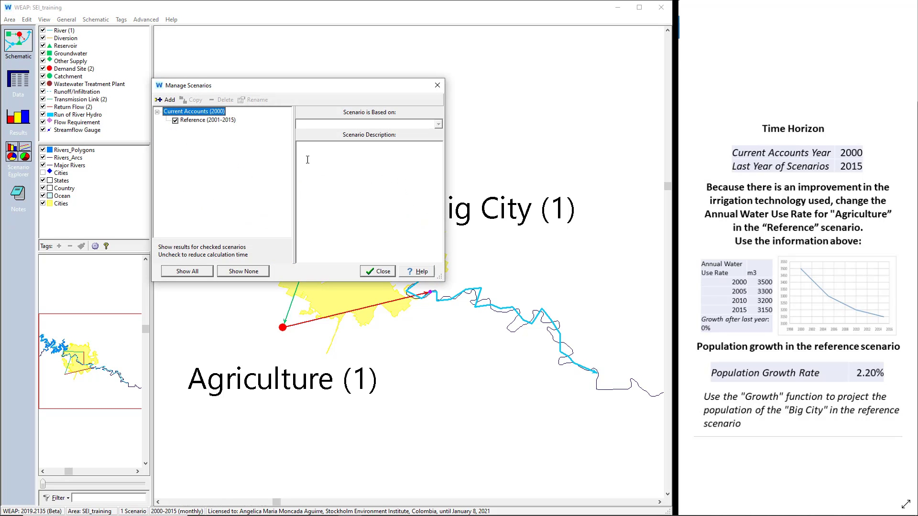
pyautogui.moveTo(338, 125); pyautogui.dragTo(426, 172)
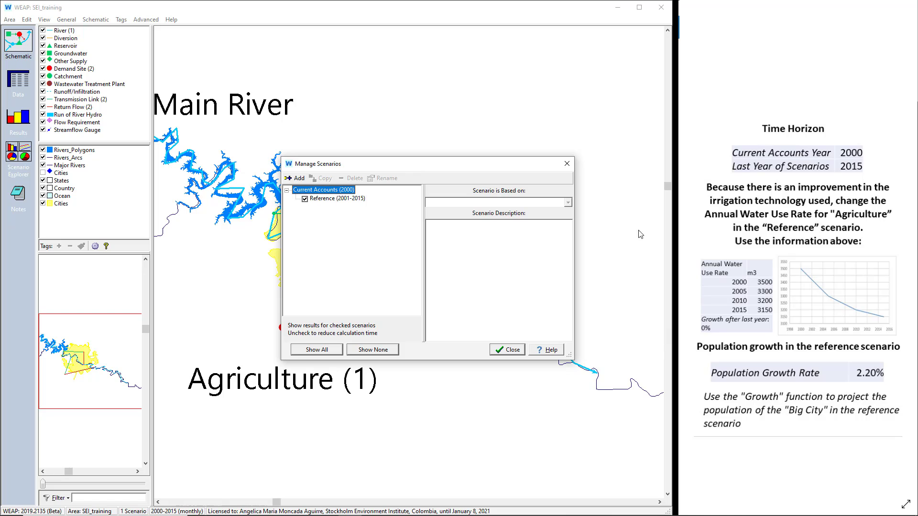
pyautogui.click(570, 166)
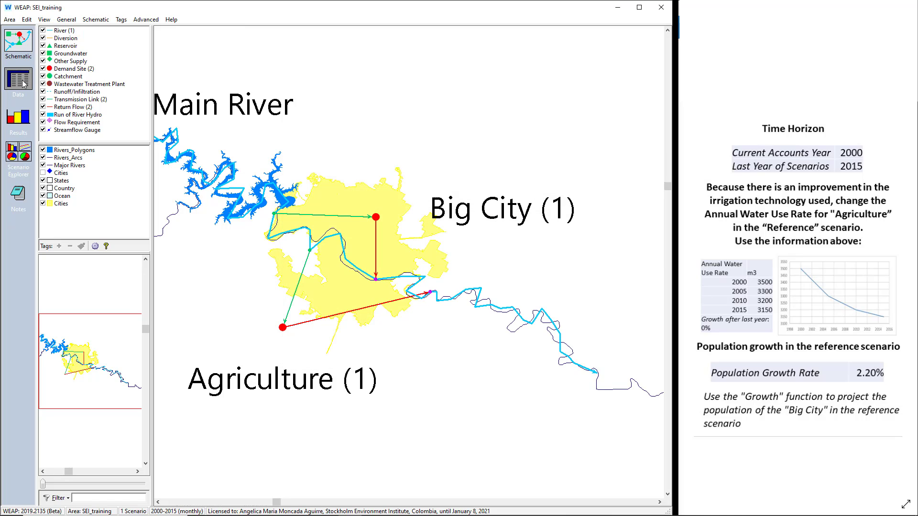
# Switch to the Data view and check the scenario list in the scenario manager from there
pyautogui.click(19, 80)
pyautogui.click(10, 19)
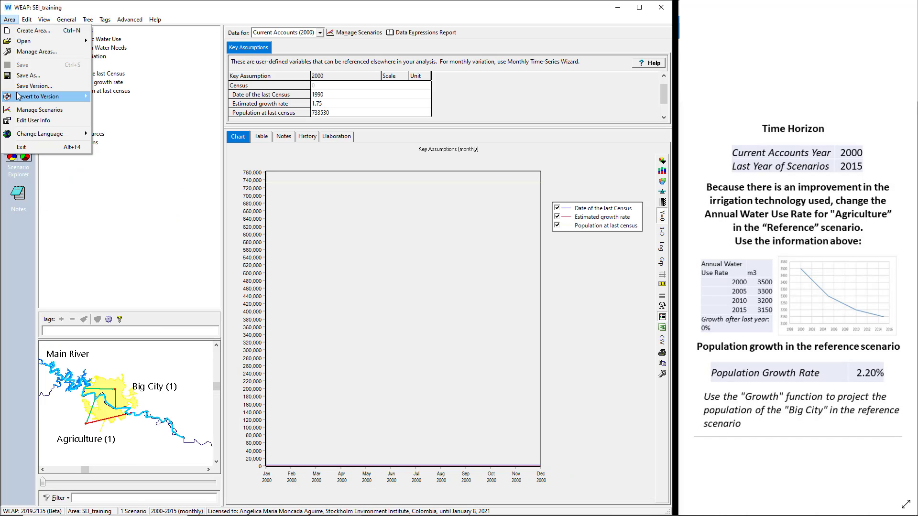
pyautogui.click(29, 110)
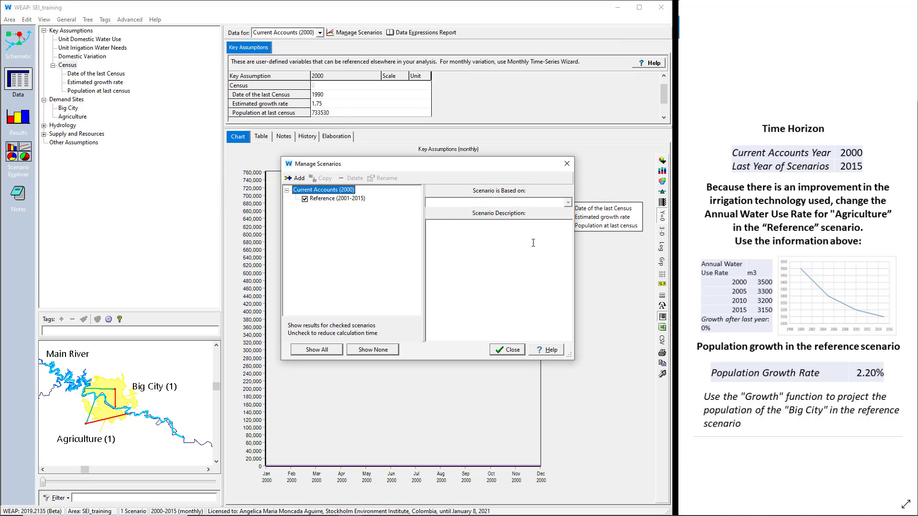
pyautogui.click(507, 350)
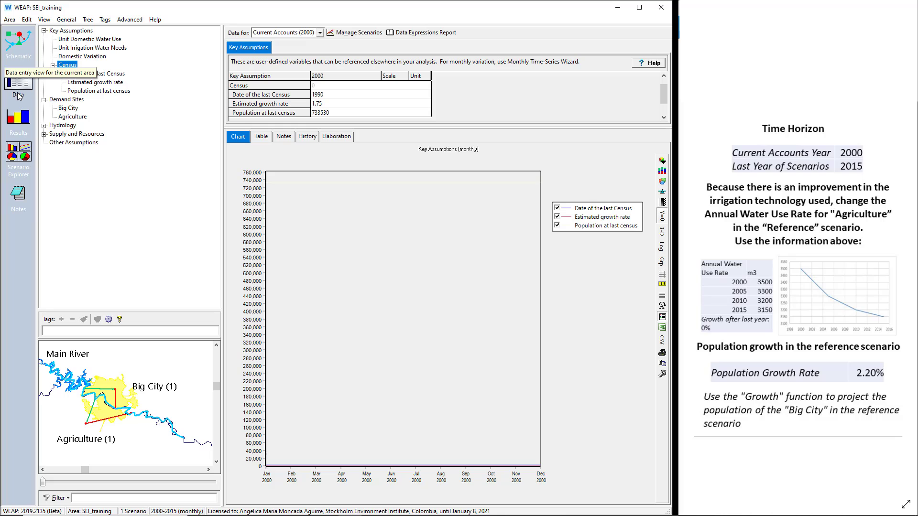
# Describe the Reference scenario as a base scenario with 2.2% population growth and slightly improved irrigation technology, its agricultural annual water use rate decreasing year by year
pyautogui.click(351, 36)
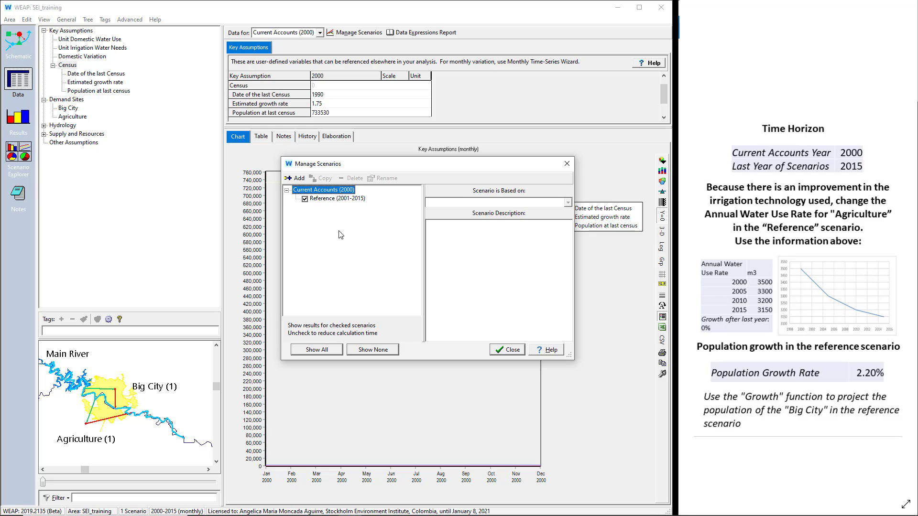
pyautogui.click(334, 201)
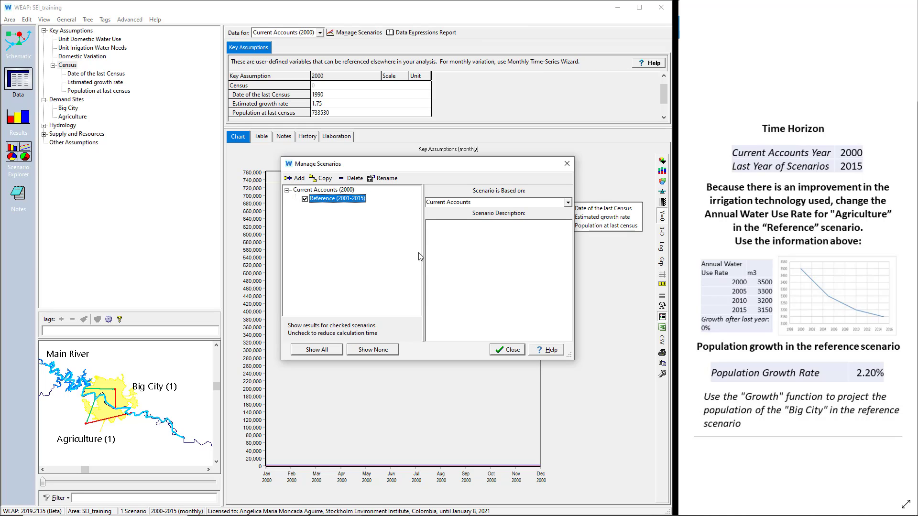
pyautogui.click(436, 246)
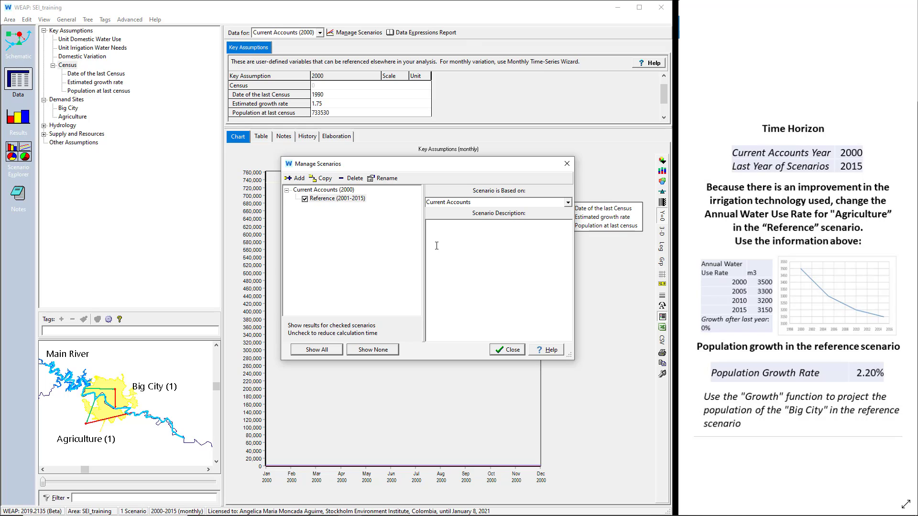
pyautogui.write('Base scenario with a population growth of 2.2% and a slight improvement in the irrigation technology (the annual water use rate for the agricultural demand decreases year by year)')
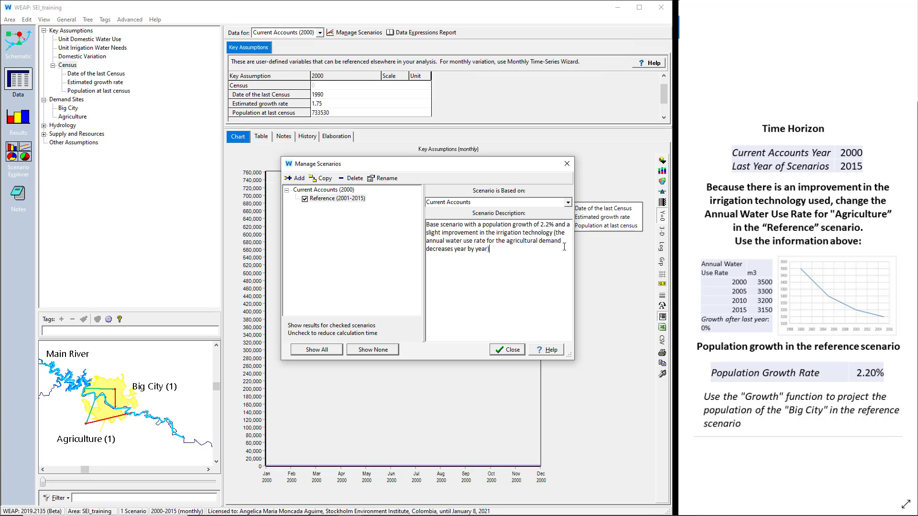
pyautogui.click(332, 199)
pyautogui.click(332, 200)
pyautogui.click(331, 199)
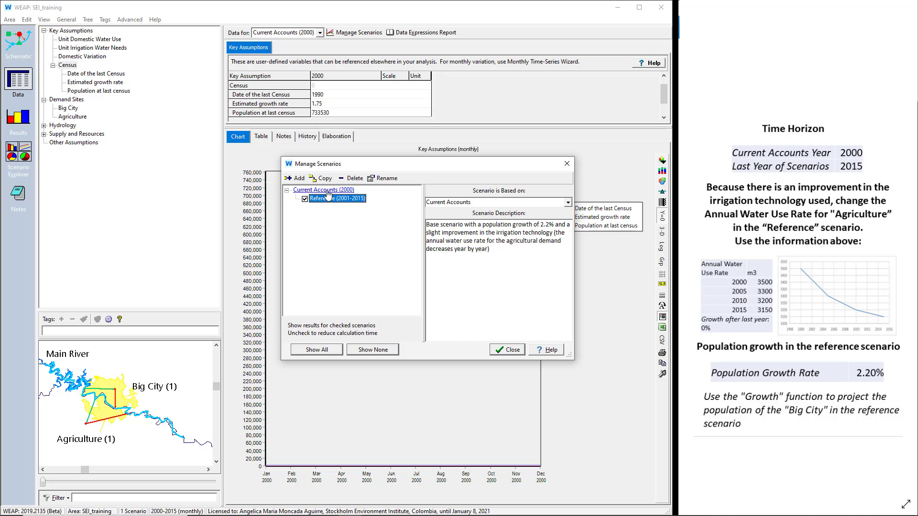
# Choose Current Accounts as the basis of the Reference scenario and close the scenario manager
pyautogui.click(572, 204)
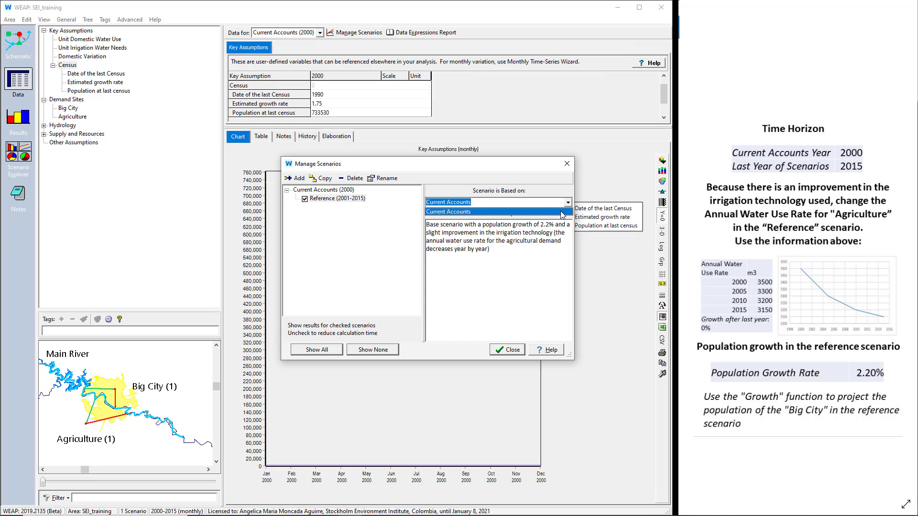
pyautogui.click(562, 213)
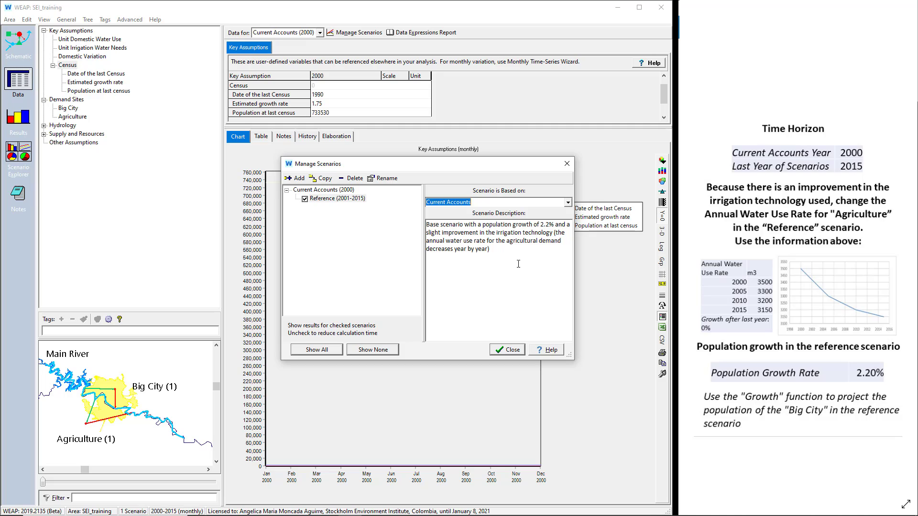
pyautogui.click(511, 350)
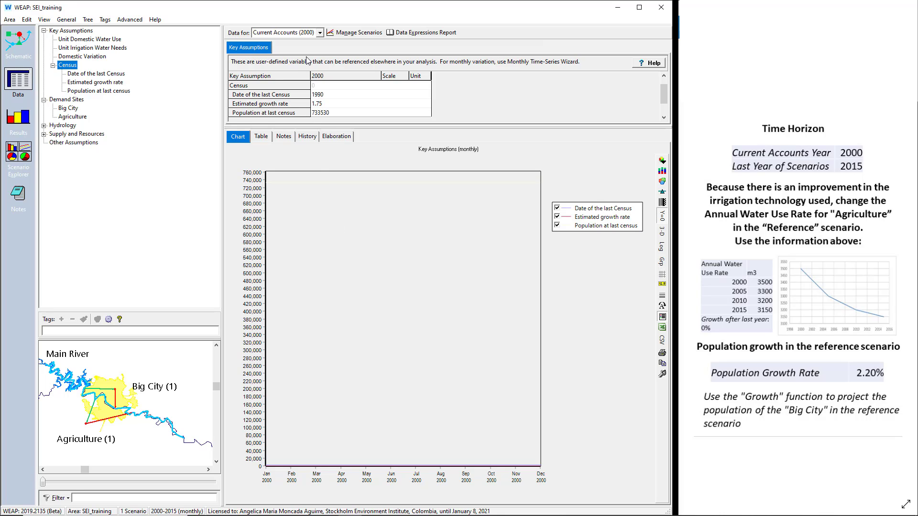
# Display the key assumption data for the Reference (2001-2015) scenario and select the scenario expression for the date of the last census
pyautogui.click(318, 34)
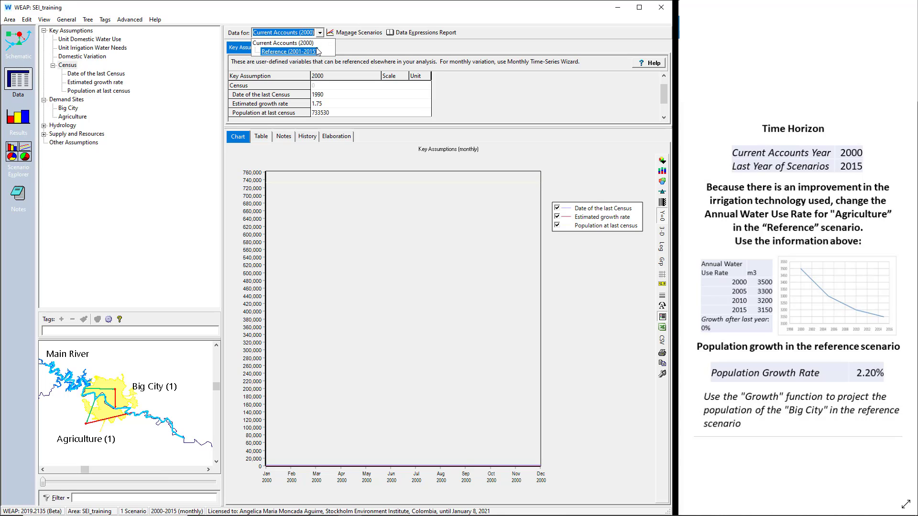
pyautogui.click(317, 50)
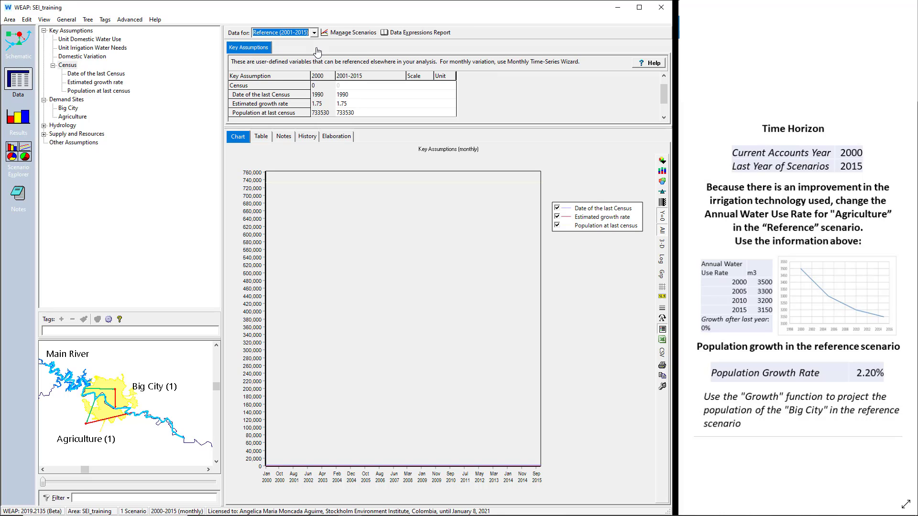
pyautogui.click(349, 94)
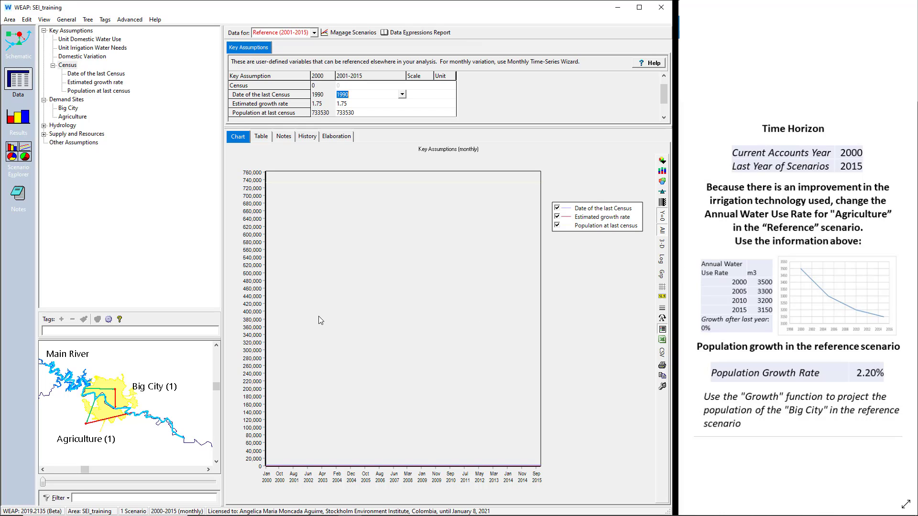
# Examine the Unit Irrigation Water Needs assumption and the Annual Water Use Rate expressions of the demand sites
pyautogui.click(109, 49)
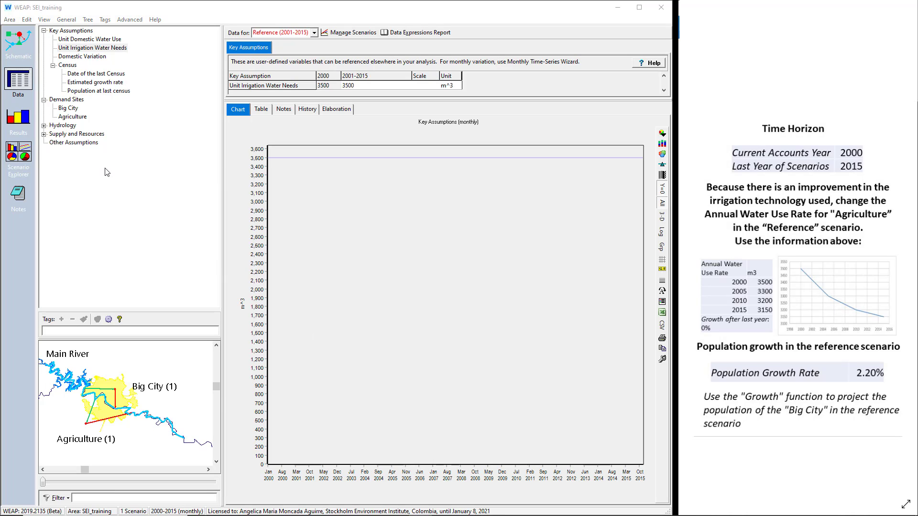
pyautogui.click(74, 100)
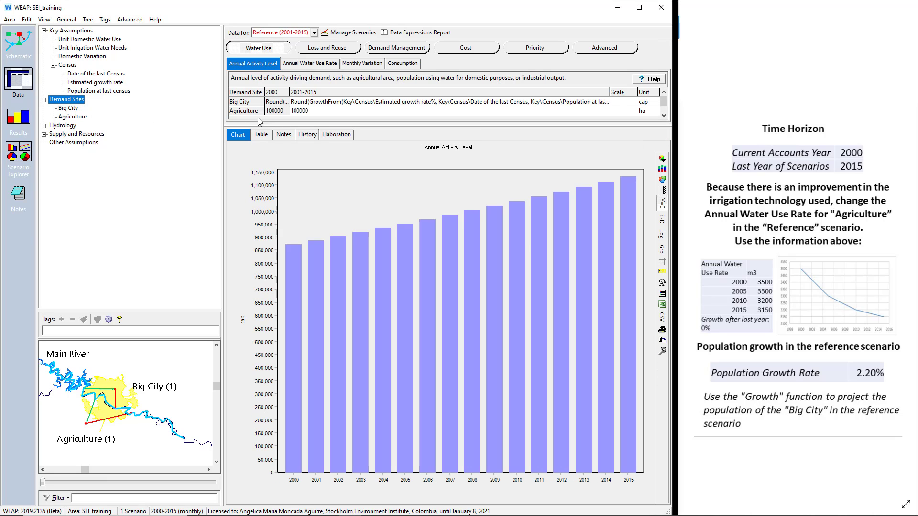
pyautogui.click(302, 67)
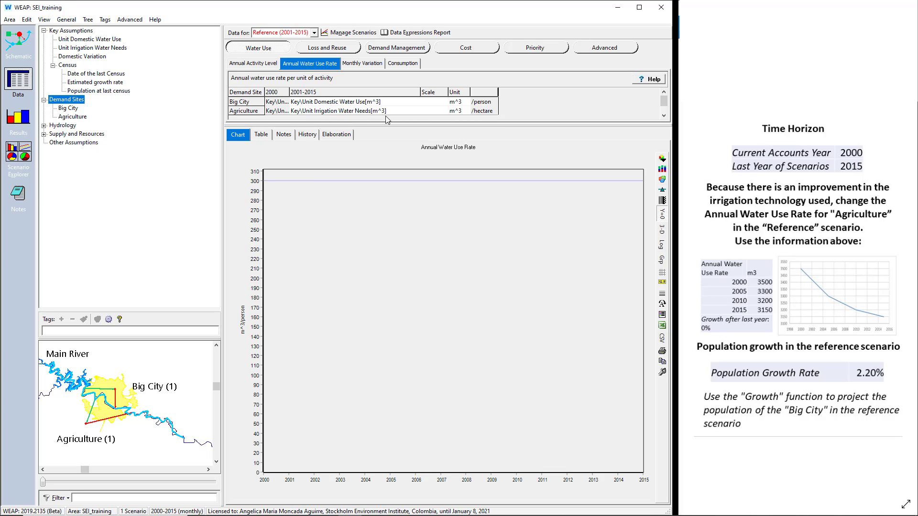
# Compare the Unit Irrigation Water Needs data between Current Accounts (2000) and the Reference (2001-2015) scenario
pyautogui.click(105, 50)
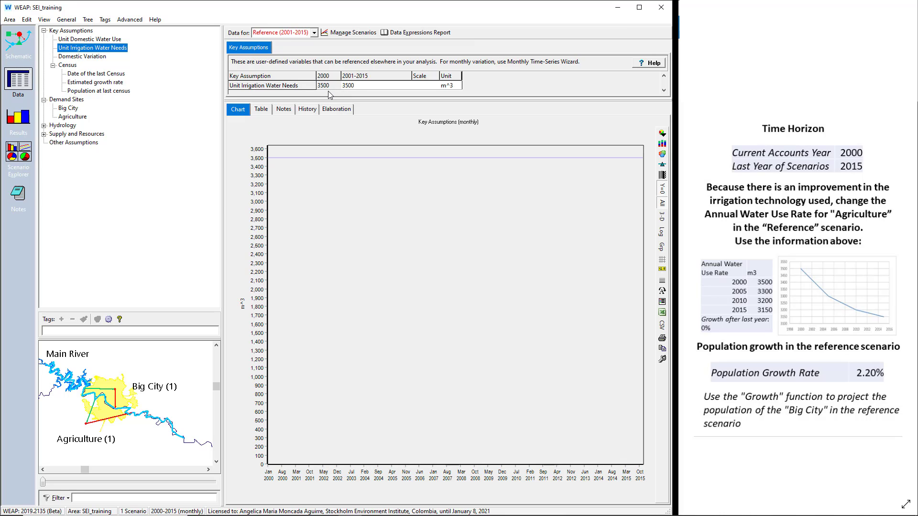
pyautogui.click(314, 34)
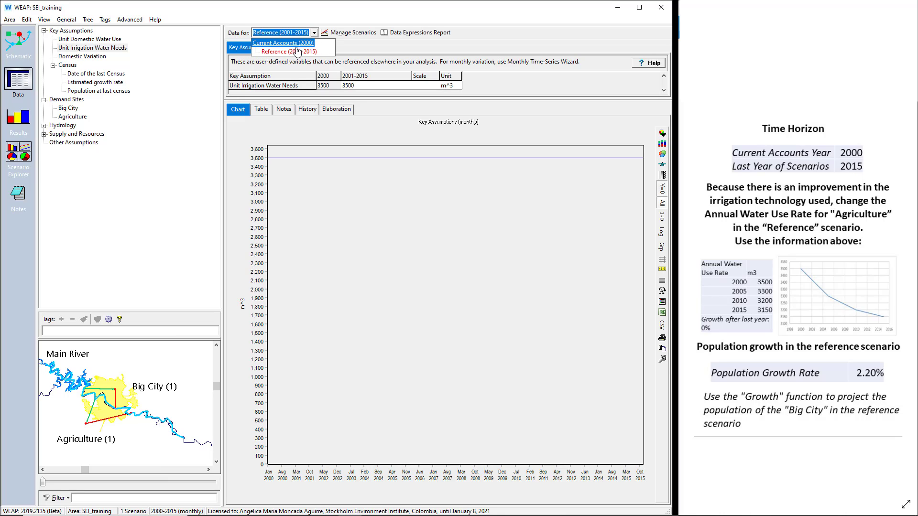
pyautogui.click(297, 46)
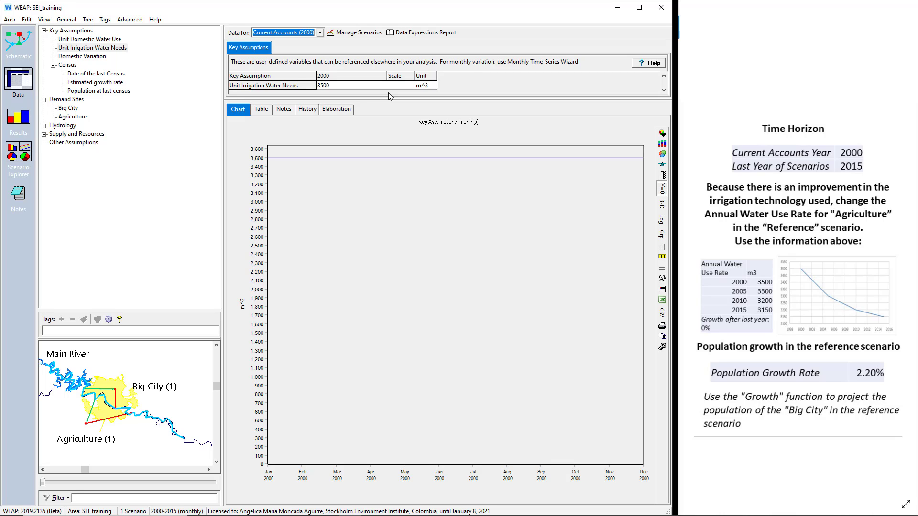
pyautogui.click(296, 35)
pyautogui.click(298, 49)
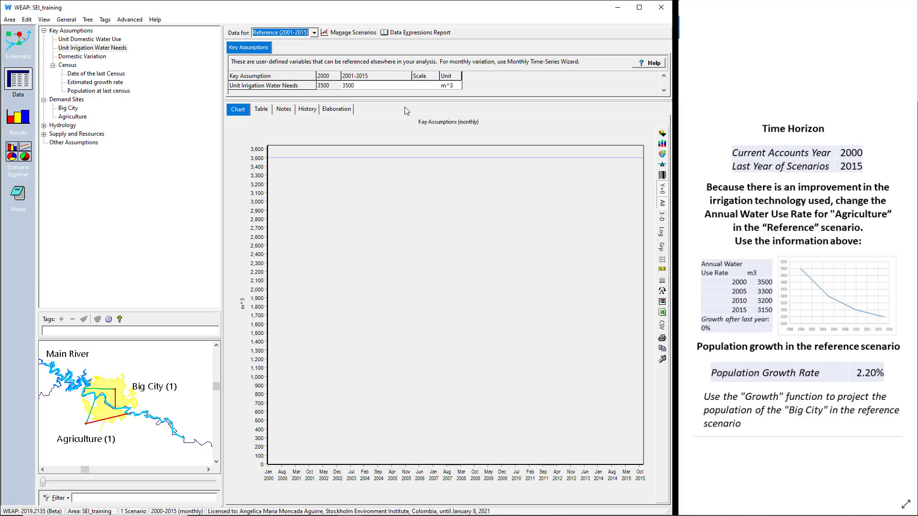
# Start a yearly time series for the 2001-2015 Unit Irrigation Water Needs, using Linear Interpolation with manually entered data
pyautogui.click(397, 86)
pyautogui.click(407, 86)
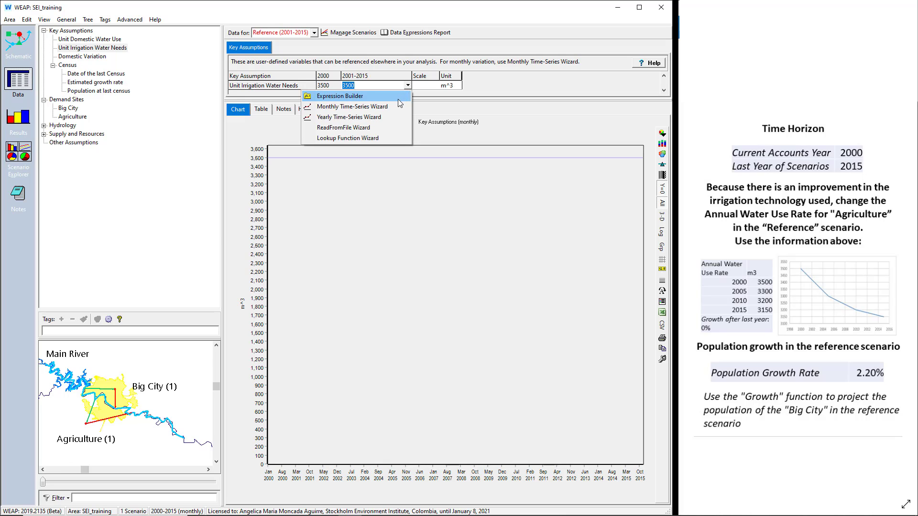
pyautogui.click(349, 117)
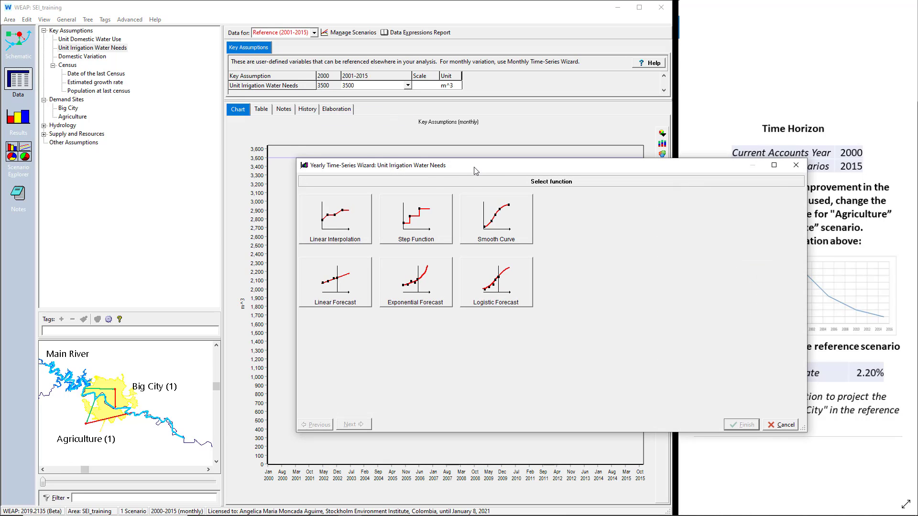
pyautogui.moveTo(476, 170); pyautogui.dragTo(332, 149)
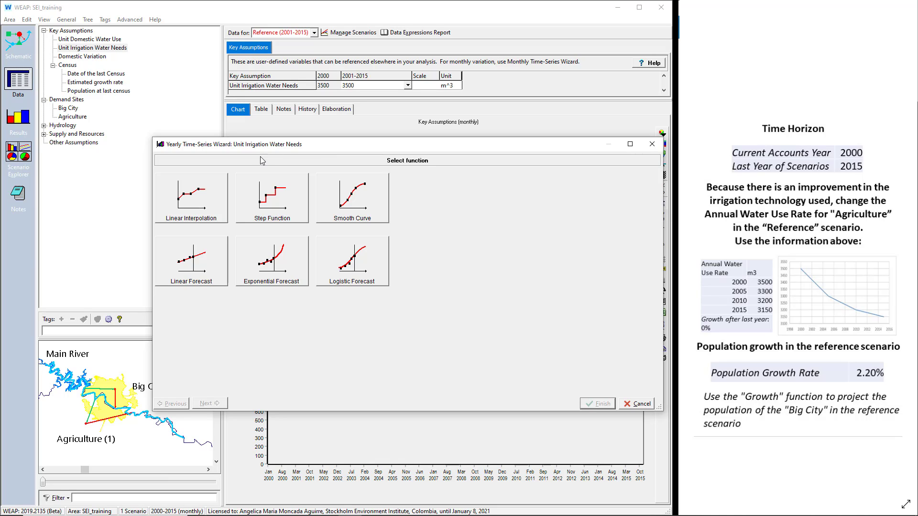
pyautogui.click(211, 202)
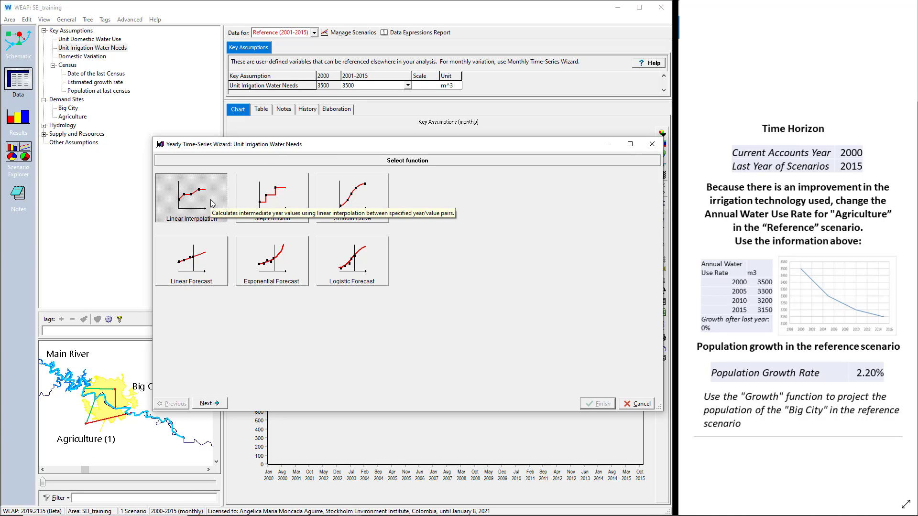
pyautogui.click(209, 404)
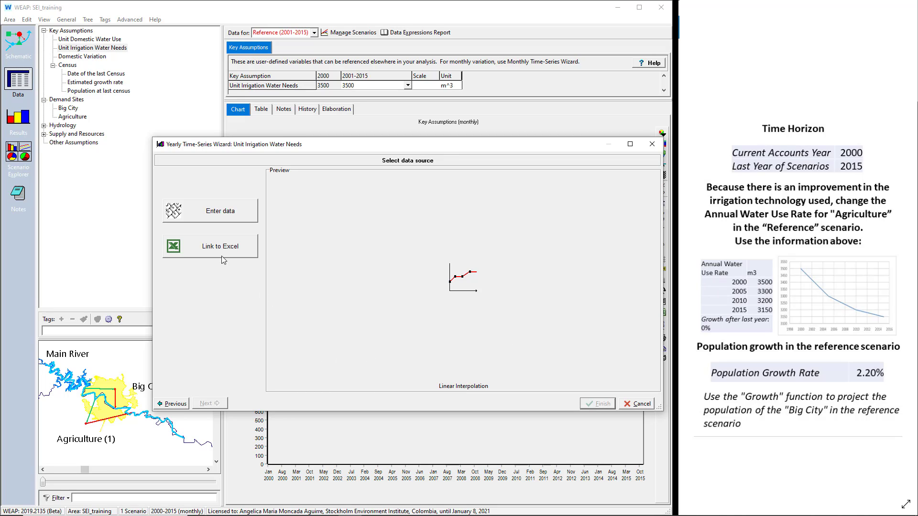
pyautogui.click(226, 216)
pyautogui.click(219, 403)
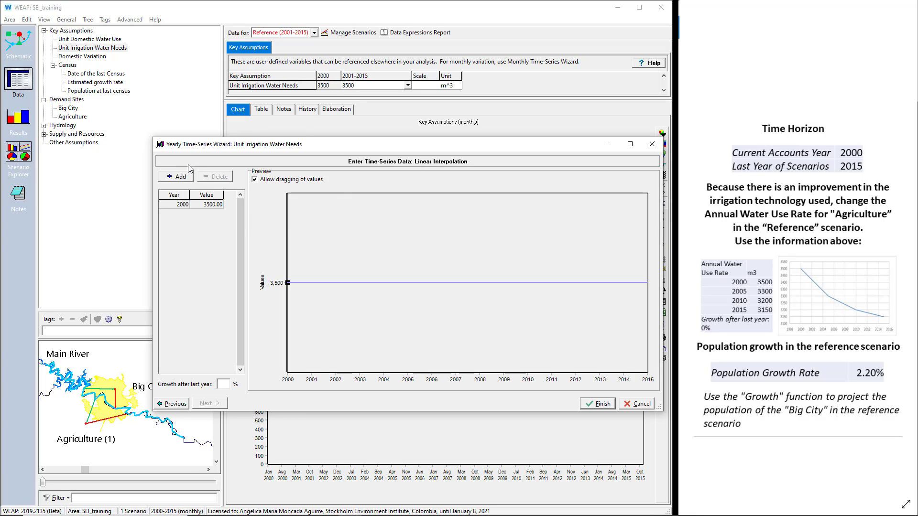
# Add the year/value pairs 2005 with 3300 and 2010 with 3200 to the interpolation data
pyautogui.click(176, 177)
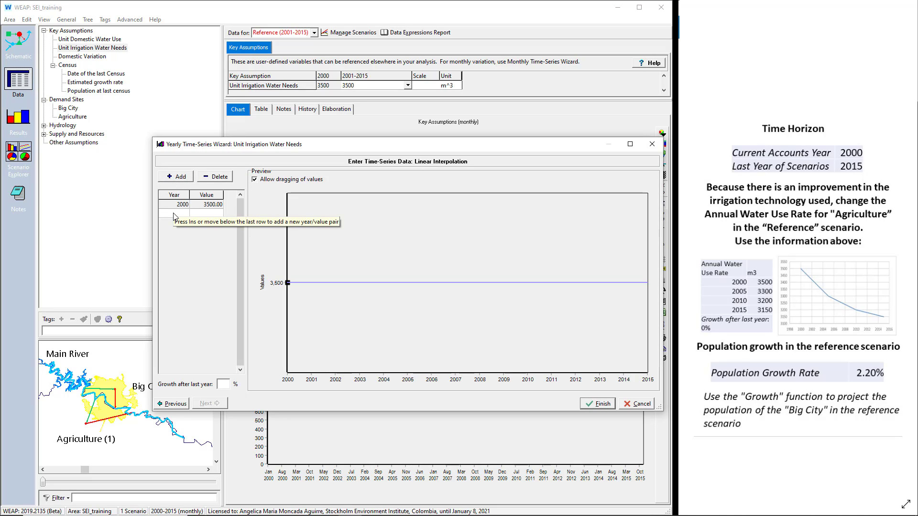
pyautogui.write('2005')
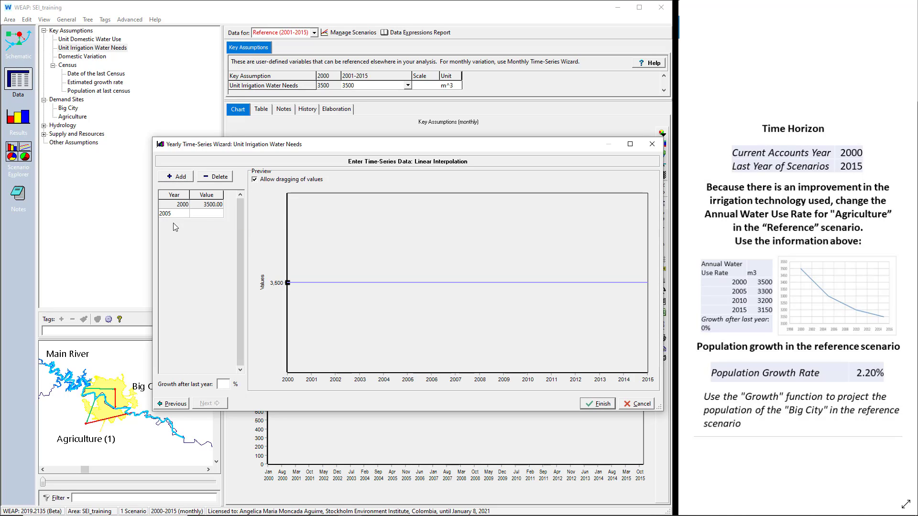
pyautogui.click(208, 215)
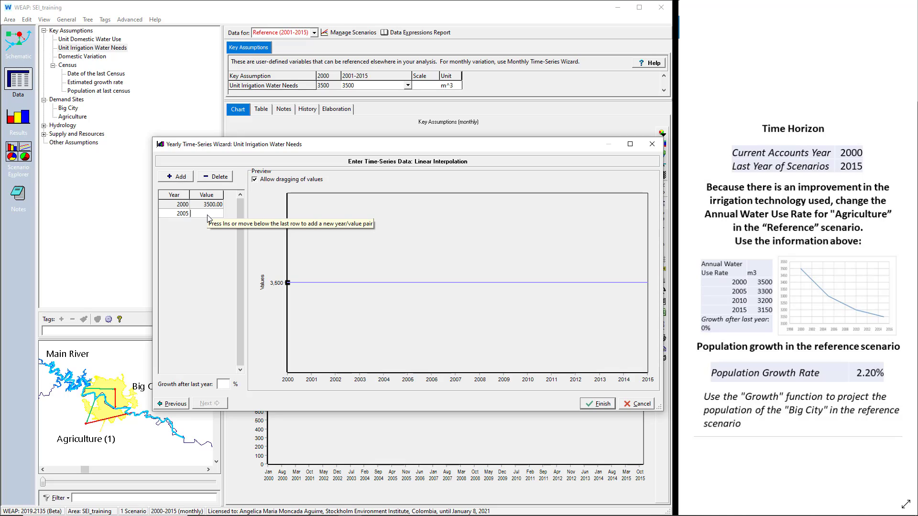
pyautogui.write('3300')
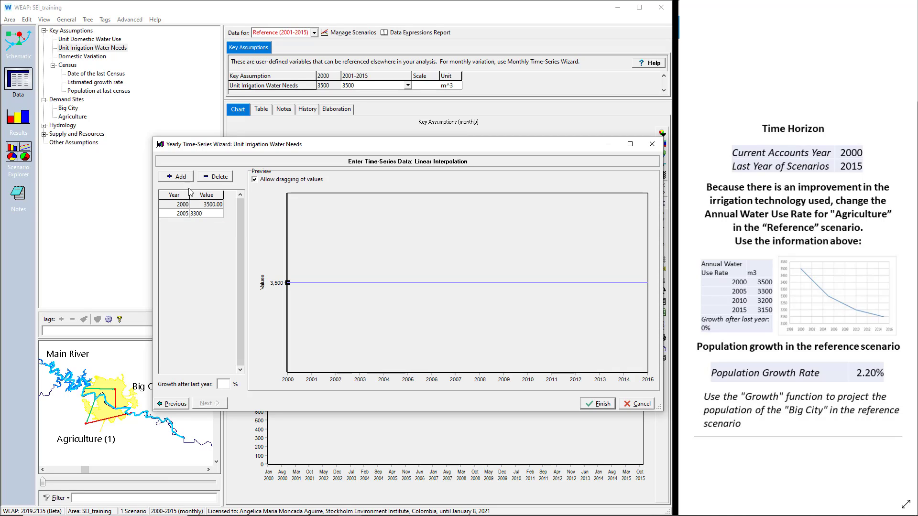
pyautogui.click(186, 177)
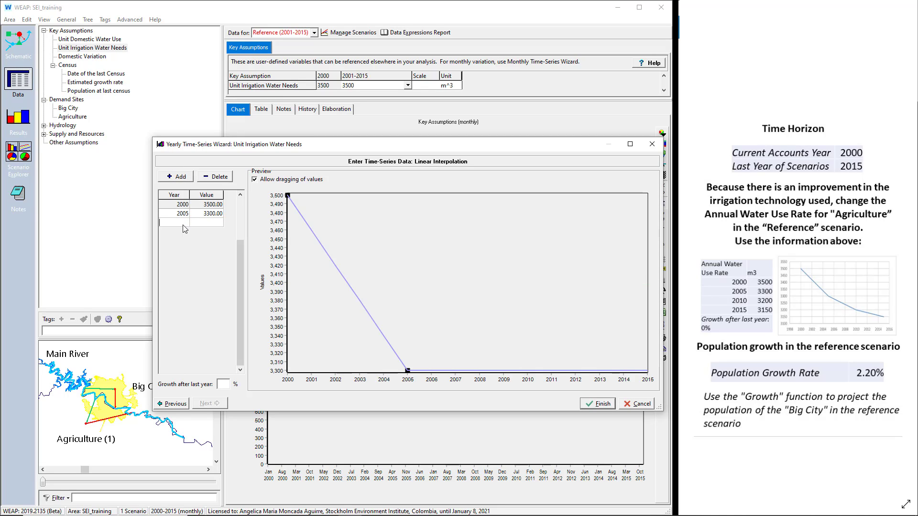
pyautogui.write('2010')
pyautogui.click(213, 224)
pyautogui.write('3200')
# Add the year 2015 with value 3150 and finish the Unit Irrigation Water Needs time series
pyautogui.click(186, 177)
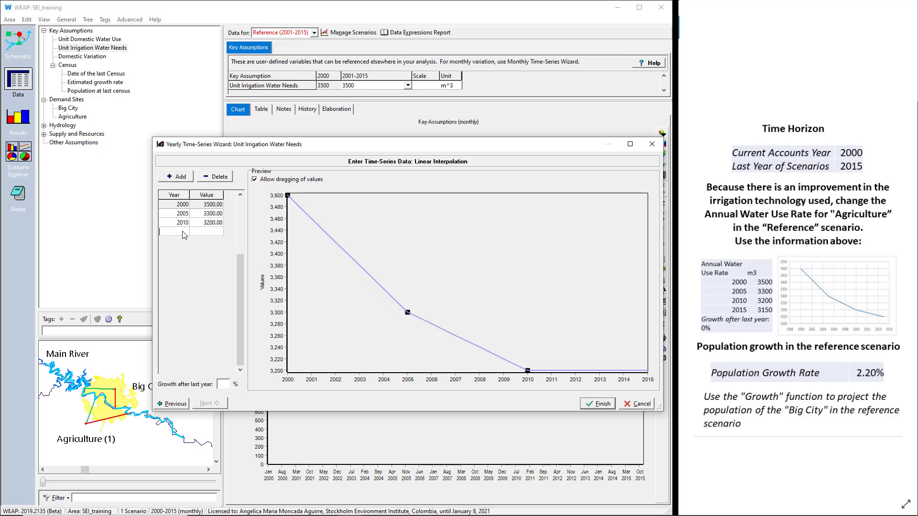
pyautogui.write('2015')
pyautogui.click(204, 230)
pyautogui.write('3150')
pyautogui.press('Return')
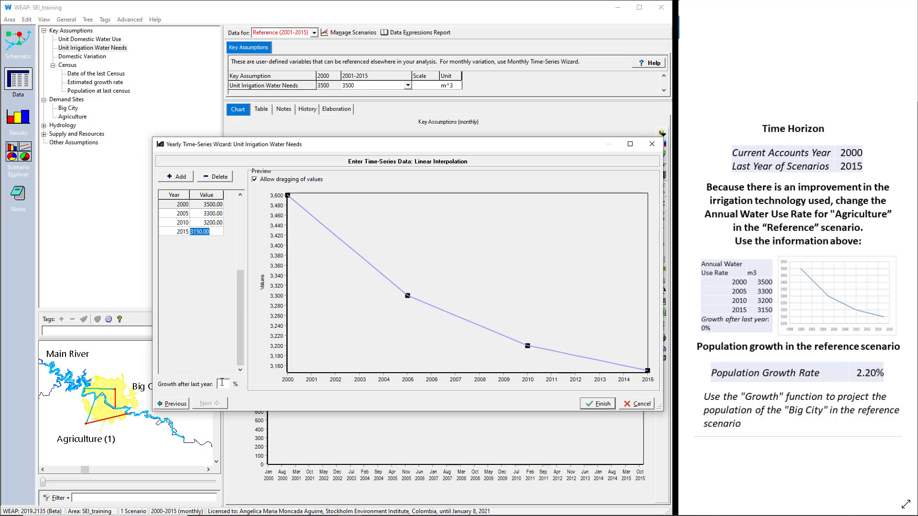
pyautogui.click(222, 384)
pyautogui.click(598, 403)
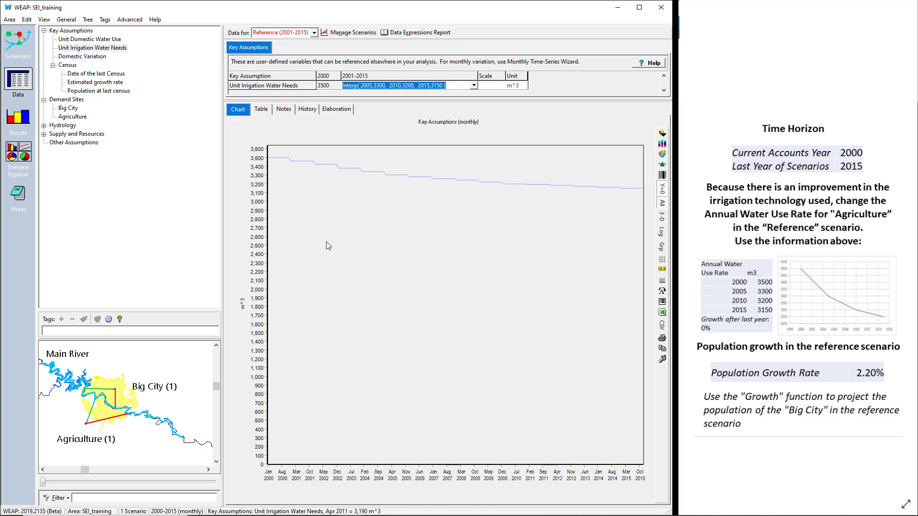
# Examine the Interp function and its year/value pairs in the 2001-2015 Unit Irrigation Water Needs expression
pyautogui.click(344, 85)
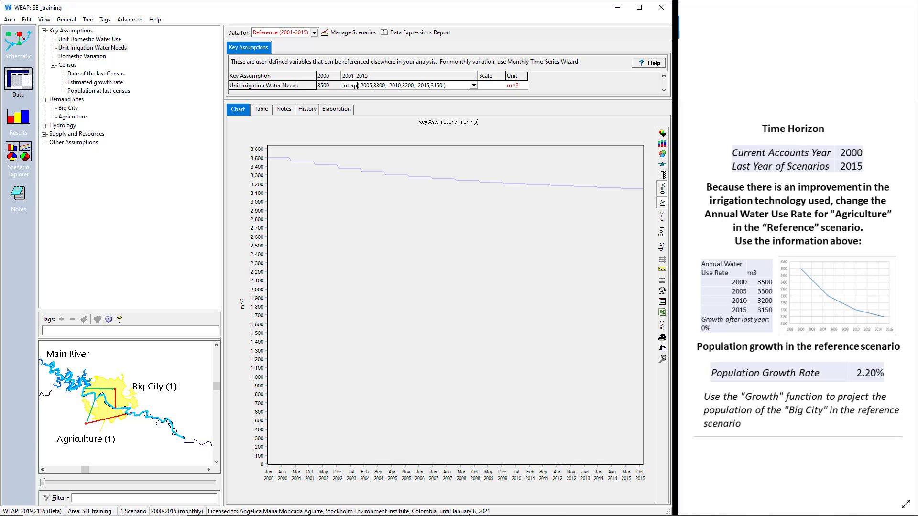
pyautogui.doubleClick(354, 85)
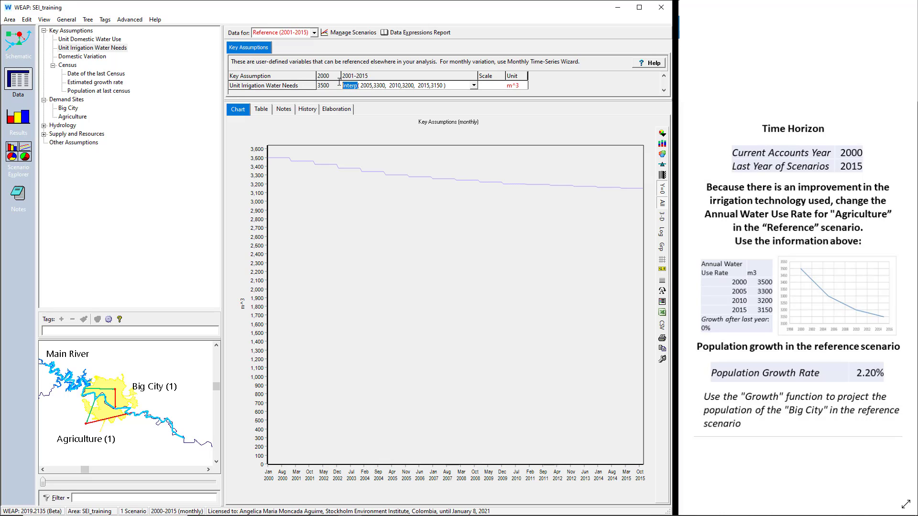
pyautogui.click(447, 85)
pyautogui.hotkey('shift', 'Home')
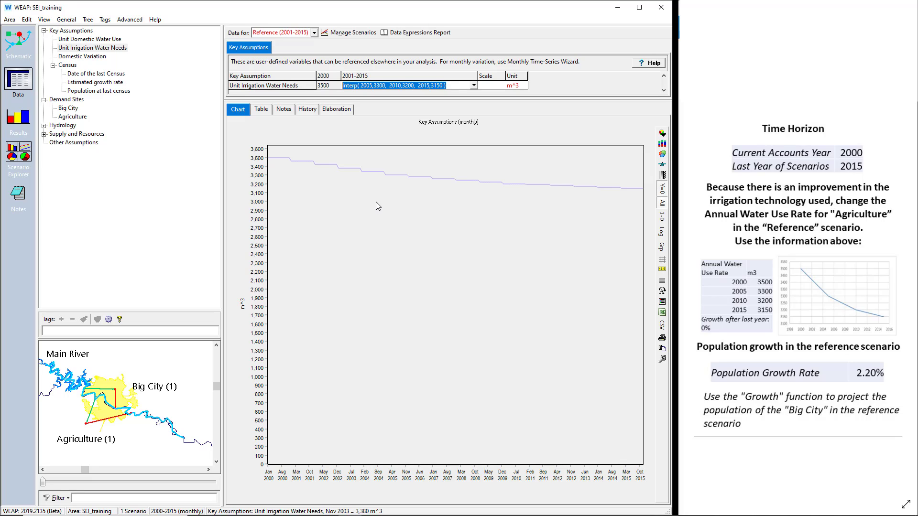
pyautogui.press('Return')
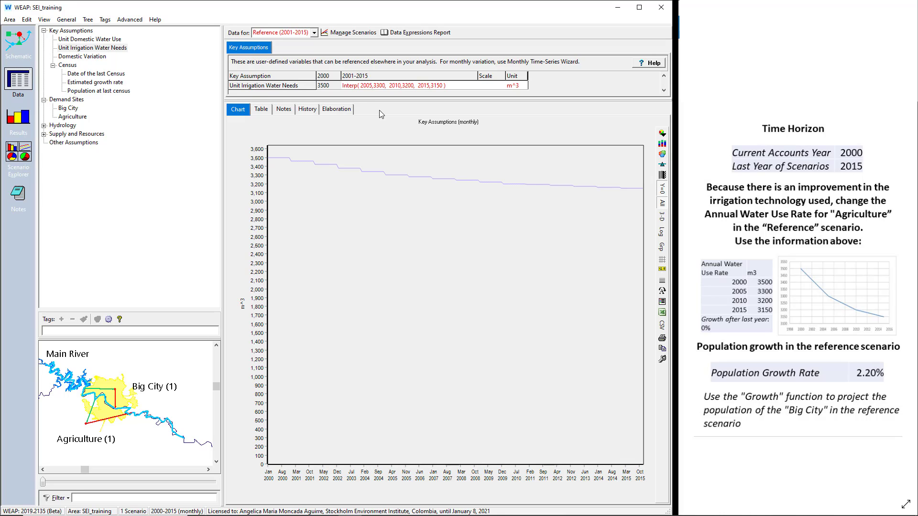
# Set the census Estimated growth rate assumption to 2.2 for 2001-2015 in the Reference scenario
pyautogui.click(115, 84)
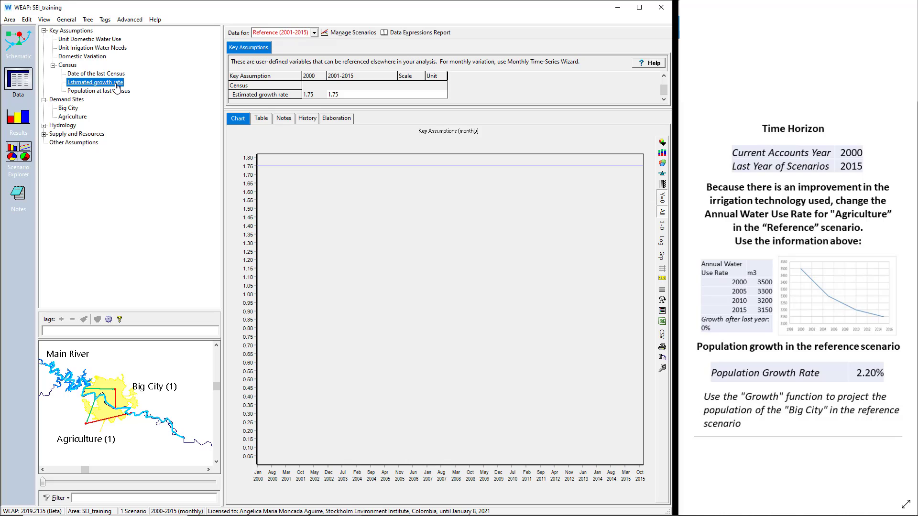
pyautogui.click(66, 99)
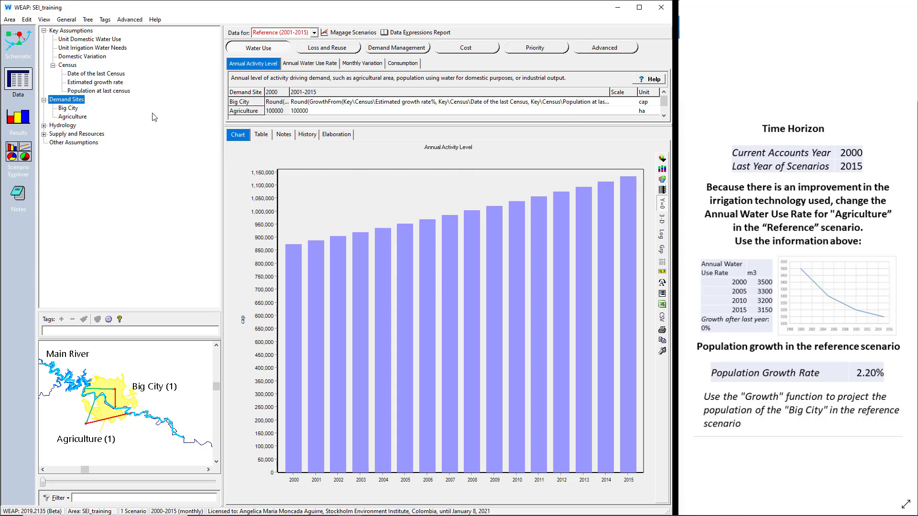
pyautogui.click(111, 86)
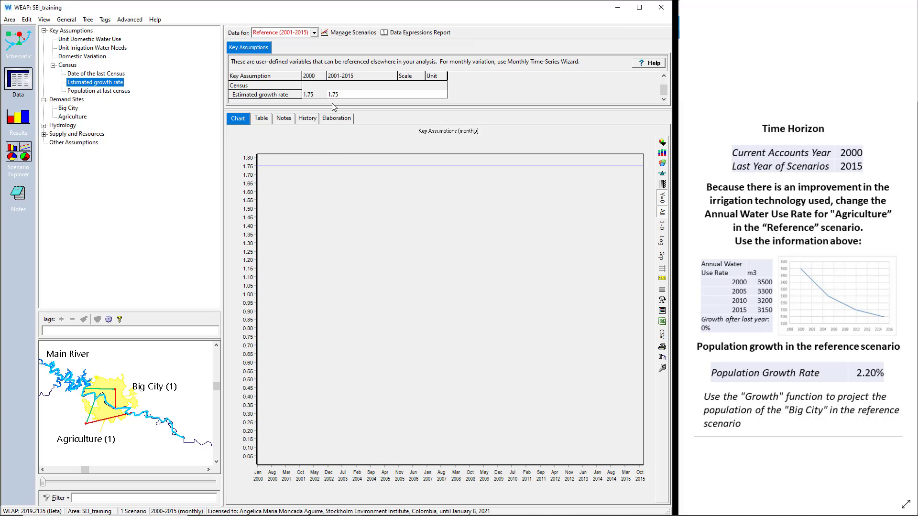
pyautogui.click(351, 96)
pyautogui.write('2.2')
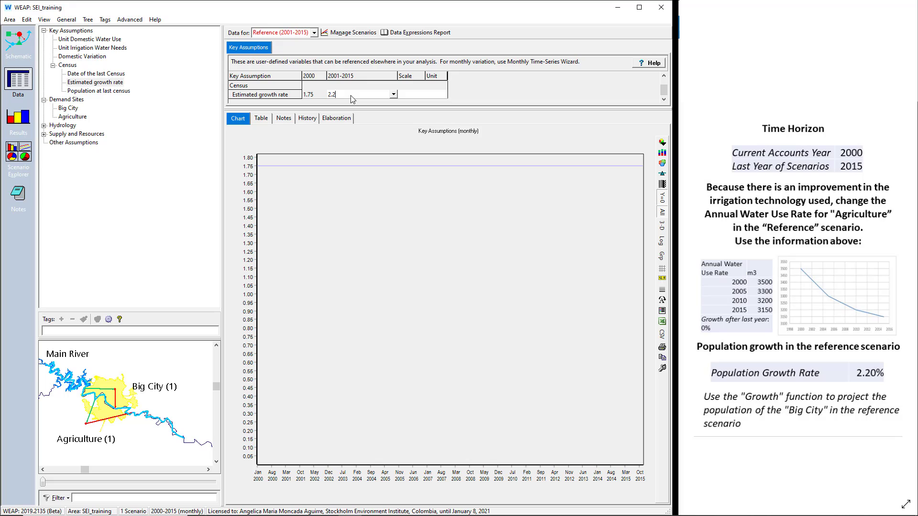
pyautogui.press('Return')
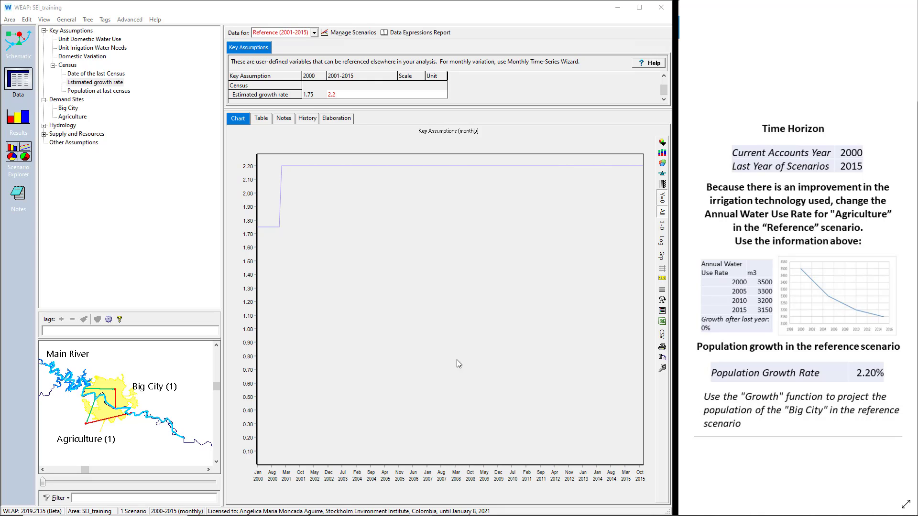
# Compare Big City's 2000 and 2001-2015 Annual Activity Level expressions, adjusting the width of the 2000 column
pyautogui.click(67, 100)
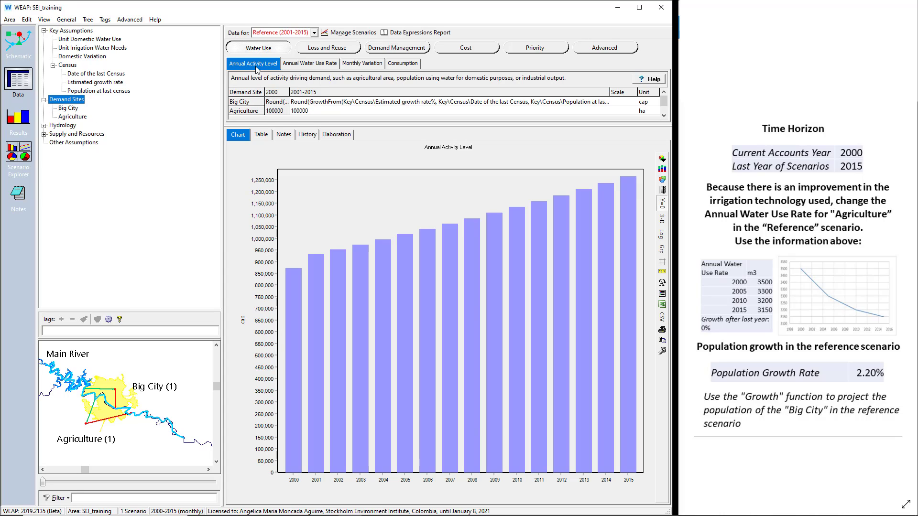
pyautogui.click(247, 104)
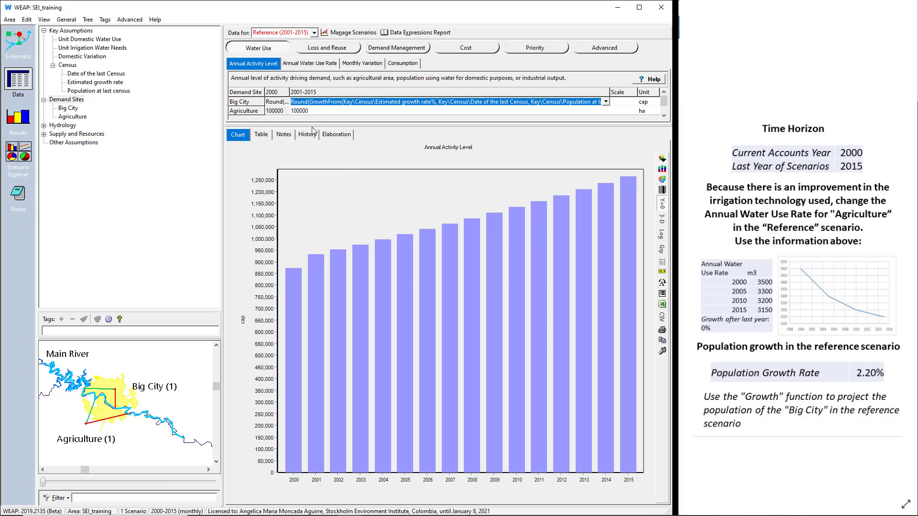
pyautogui.moveTo(420, 91); pyautogui.dragTo(496, 91)
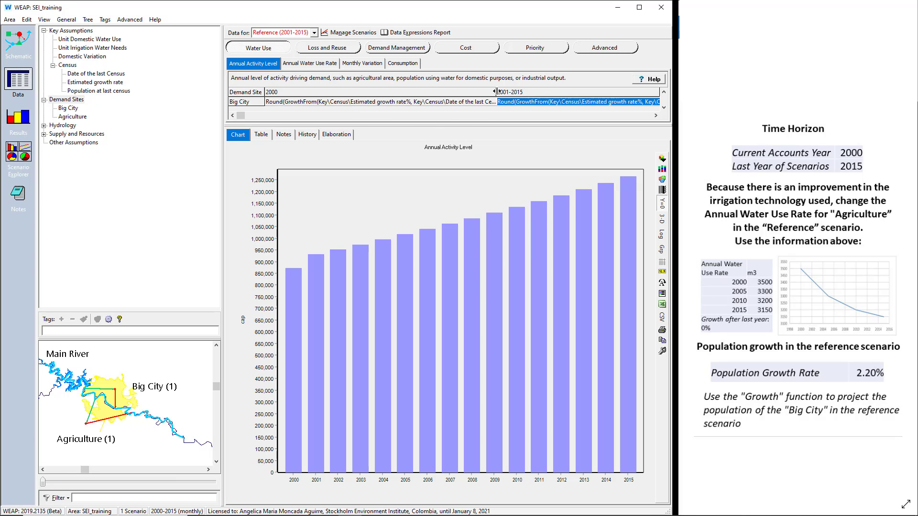
pyautogui.moveTo(495, 91); pyautogui.dragTo(314, 92)
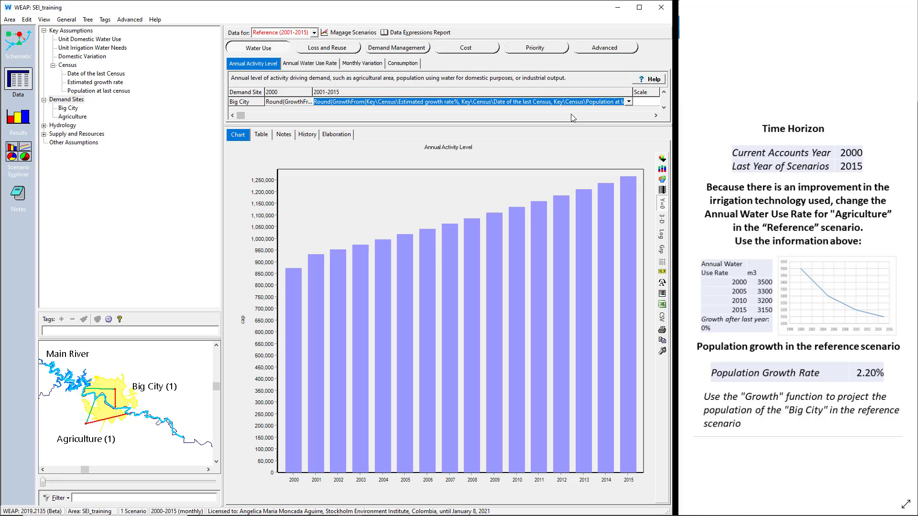
# Open Big City's 2001-2015 Annual Activity Level in the Expression Builder and delete the existing GrowthFrom expression
pyautogui.click(629, 102)
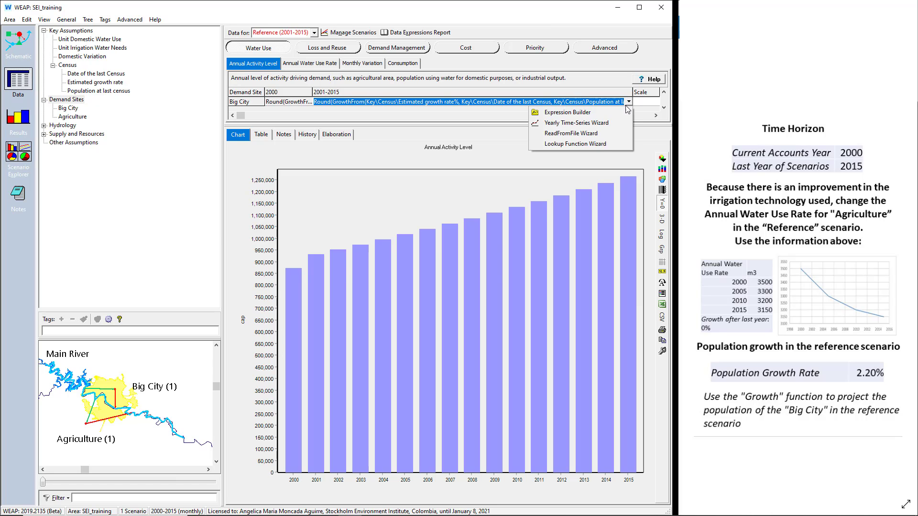
pyautogui.click(615, 113)
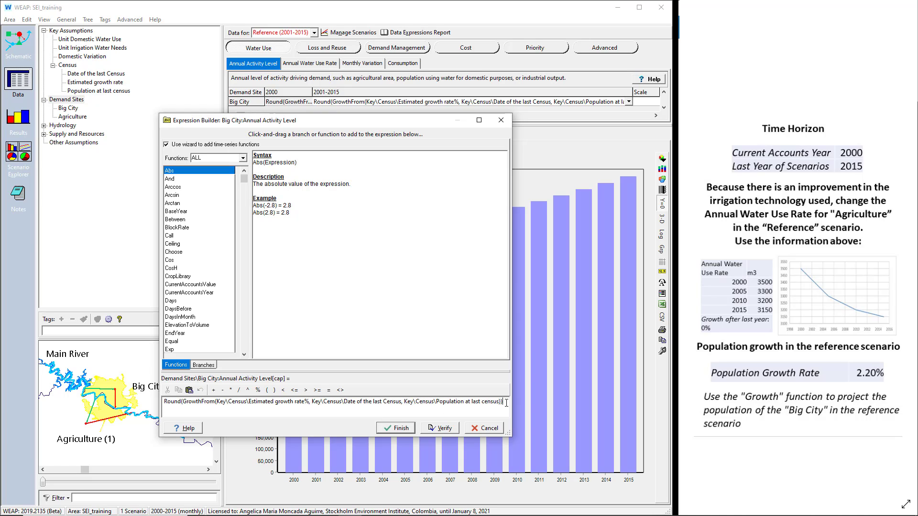
pyautogui.moveTo(505, 404); pyautogui.dragTo(154, 400)
pyautogui.press('BackSpace')
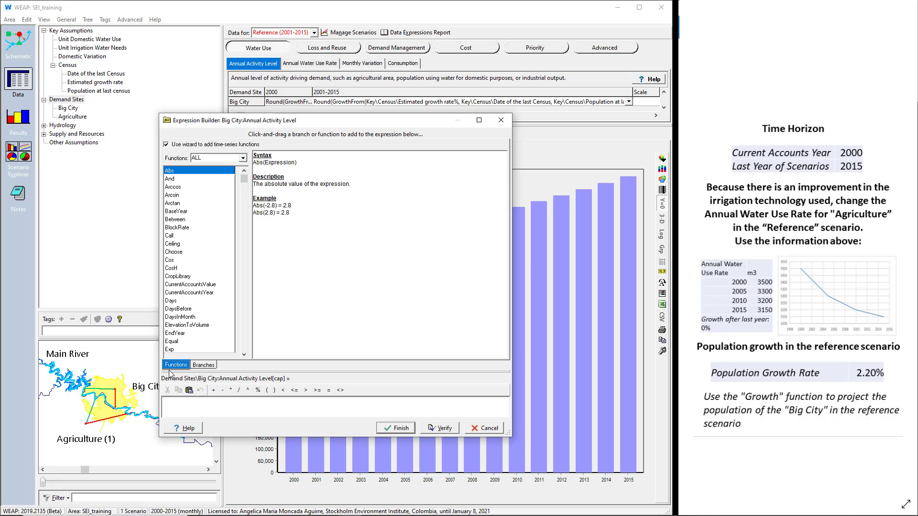
# Find the Growth function in the function list and insert it into Big City's Annual Activity Level expression
pyautogui.click(201, 271)
pyautogui.press('Down')
pyautogui.press('Down')
pyautogui.press('Down')
pyautogui.press('Down')
pyautogui.press('Down')
pyautogui.press('Down')
pyautogui.press('Down')
pyautogui.press('Down')
pyautogui.press('Down')
pyautogui.press('Down')
pyautogui.press('Down')
pyautogui.press('Down')
pyautogui.press('Down')
pyautogui.press('Down')
pyautogui.press('Down')
pyautogui.press('Down')
pyautogui.press('Down')
pyautogui.press('Down')
pyautogui.press('Down')
pyautogui.press('Down')
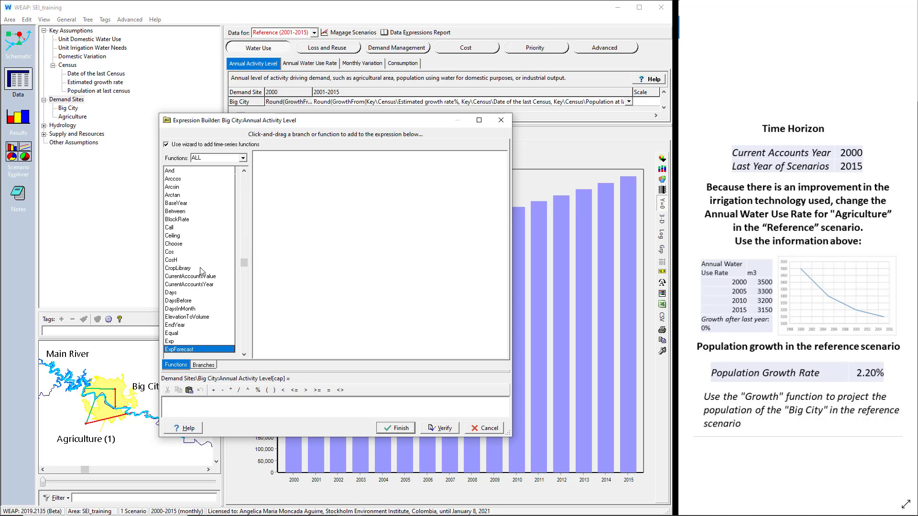
pyautogui.doubleClick(191, 318)
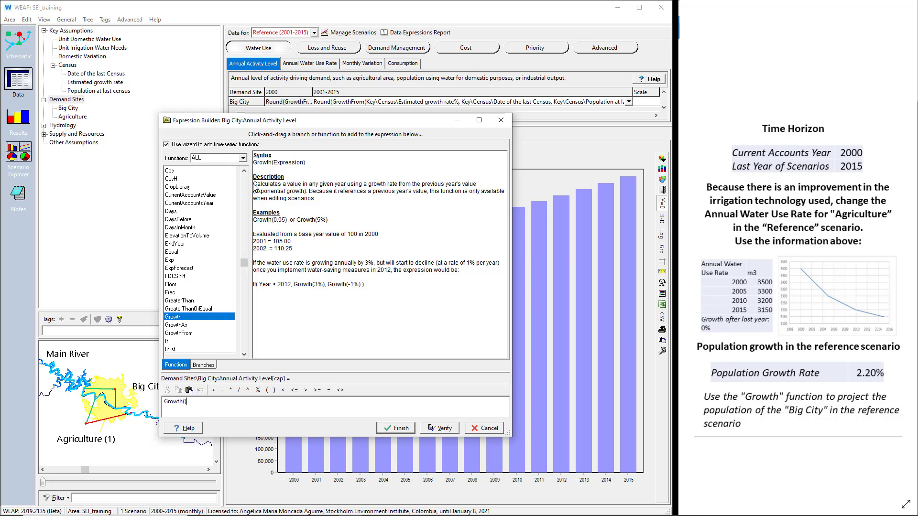
# Read the description and the examples of the Growth function in the Expression Builder
pyautogui.moveTo(253, 185); pyautogui.dragTo(335, 195)
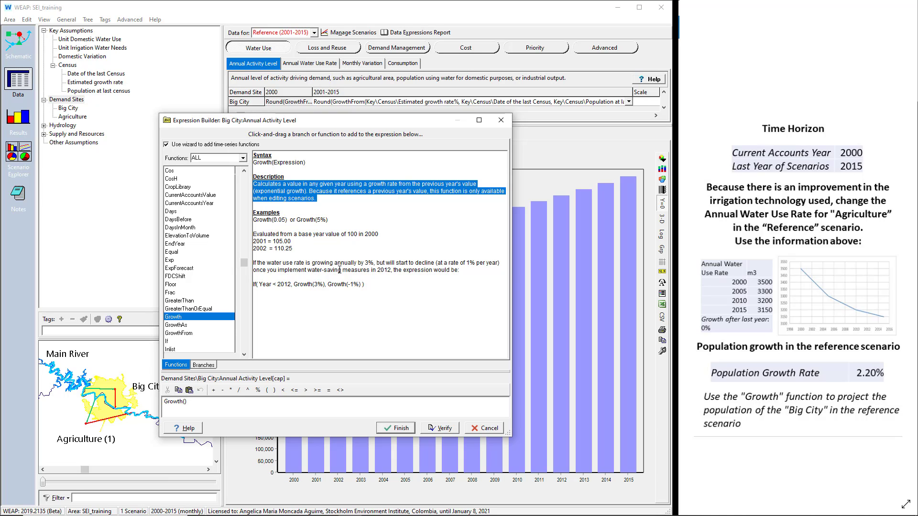
pyautogui.click(330, 220)
pyautogui.keyDown('shift'); pyautogui.click(251, 220); pyautogui.keyUp('shift')
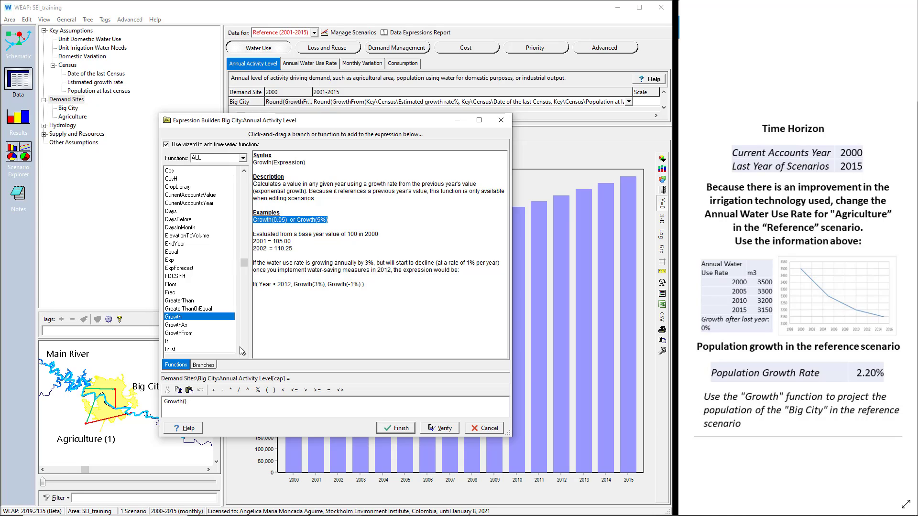
# Complete Big City's Annual Activity Level expression as Growth(Key\Census\Estimated growth rate%) using the Census key assumption, and apply it to 2001-2015
pyautogui.click(201, 365)
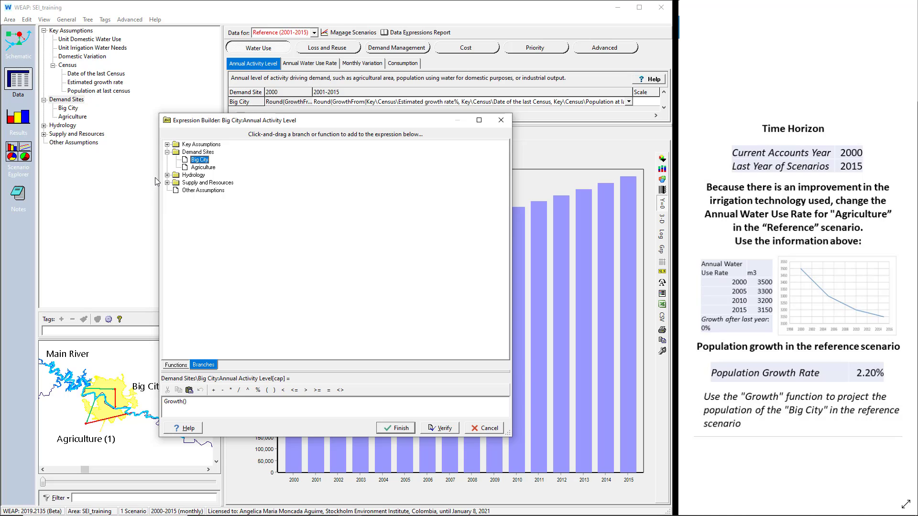
pyautogui.click(167, 145)
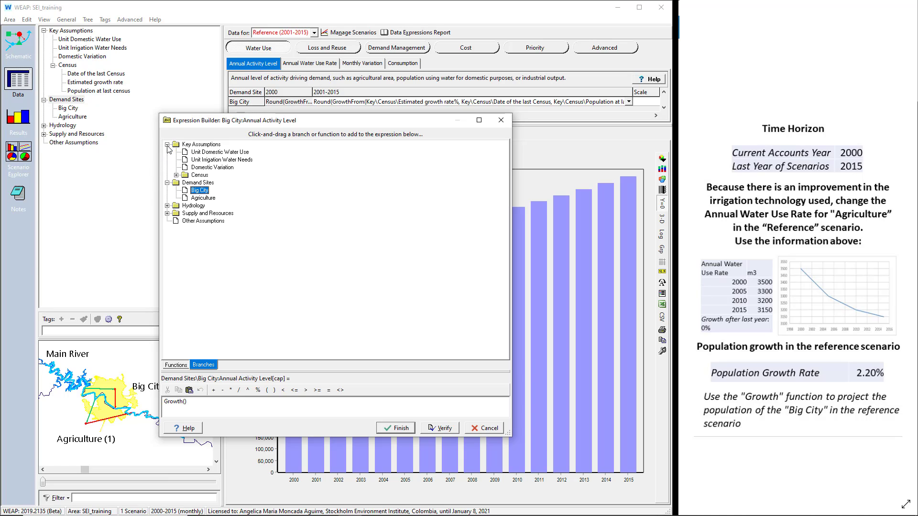
pyautogui.click(176, 175)
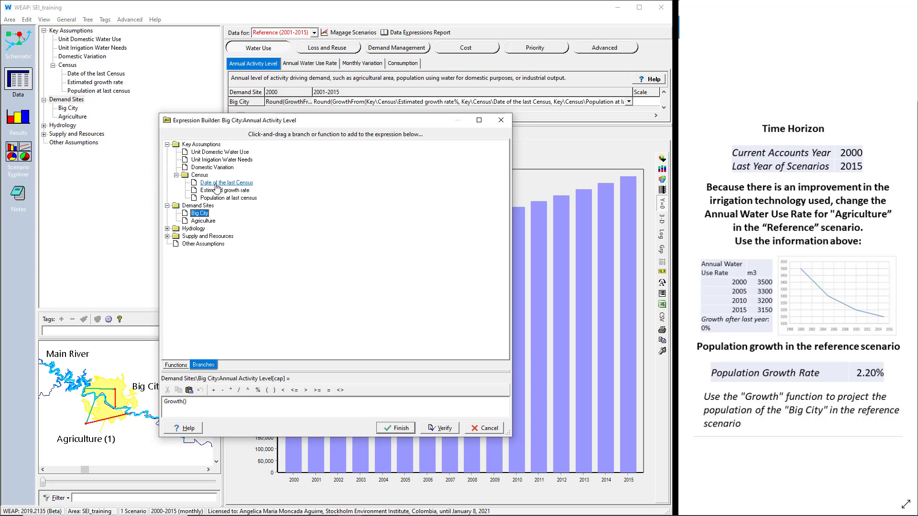
pyautogui.moveTo(216, 190); pyautogui.dragTo(184, 403)
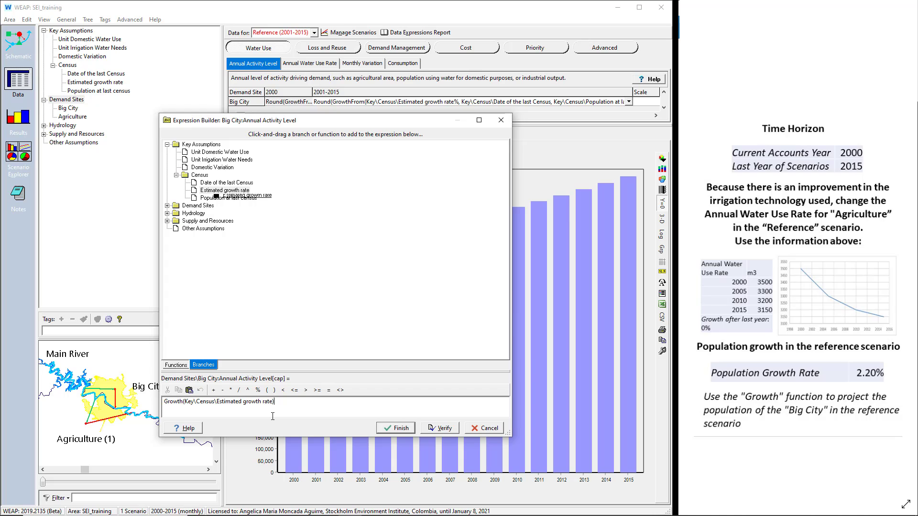
pyautogui.write('%')
pyautogui.click(397, 429)
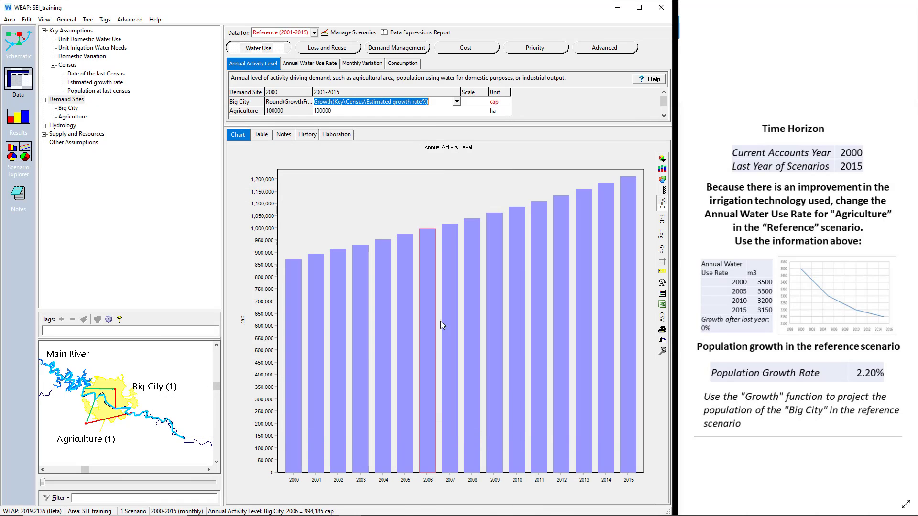
# Compare the Annual Activity Level charts of Agriculture and Big City for the Reference scenario
pyautogui.click(420, 111)
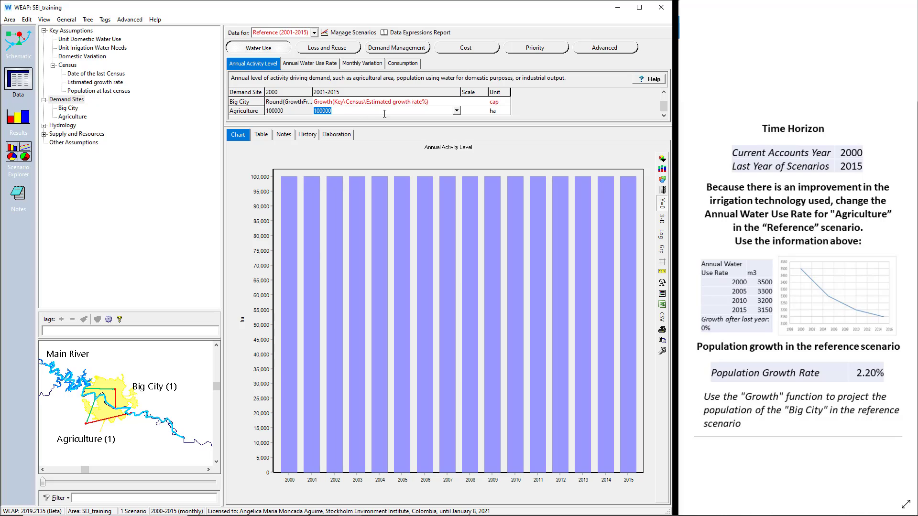
pyautogui.click(448, 102)
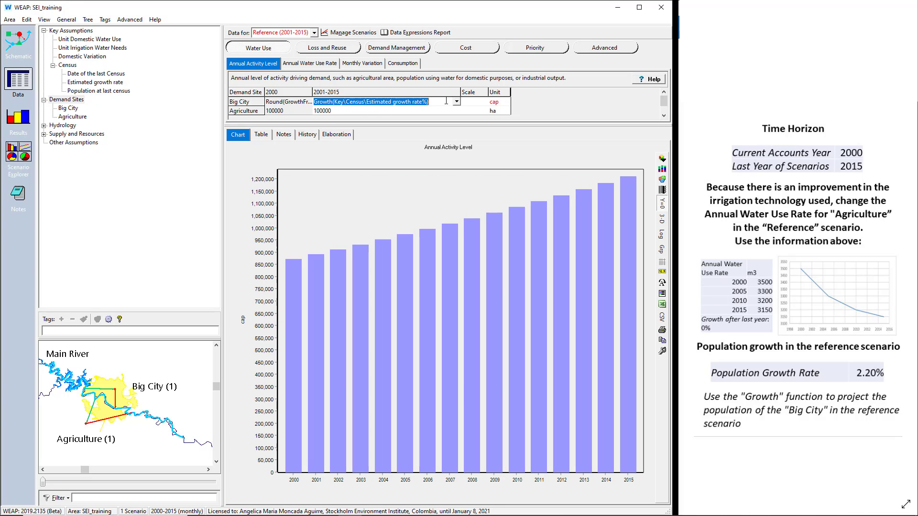
pyautogui.click(405, 111)
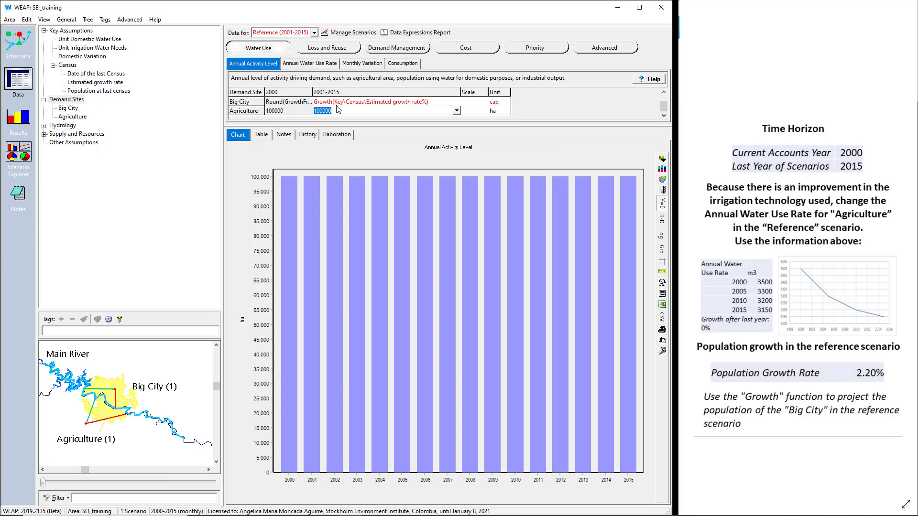
pyautogui.press('Up')
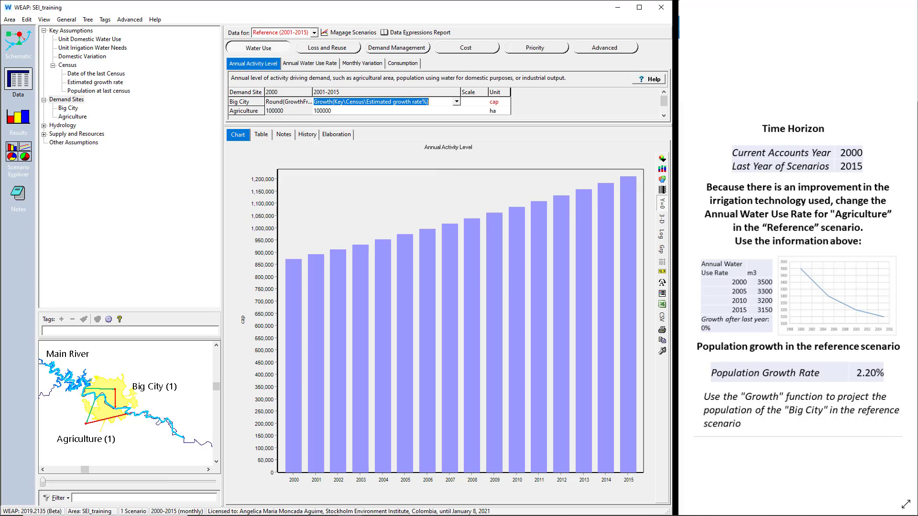
pyautogui.press('Tab')
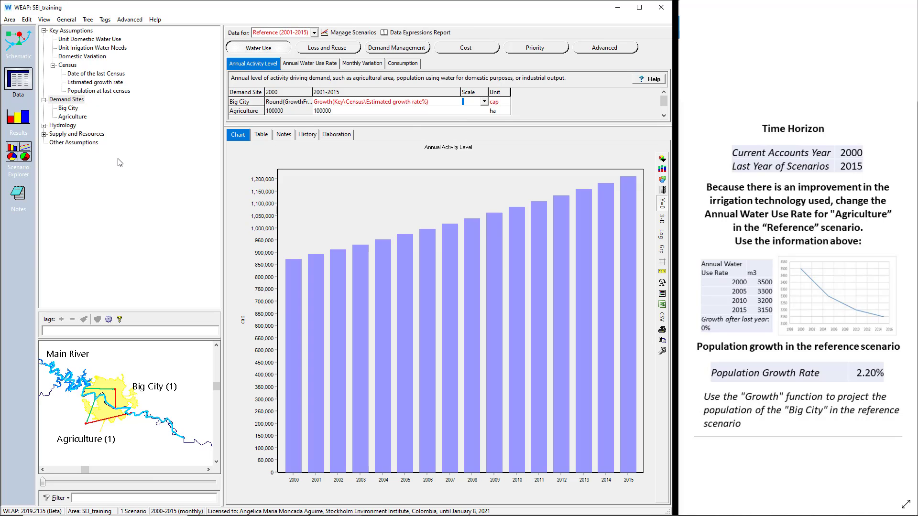
# Recalculate the out-of-date results and display the Water Demand report from the Demand category
pyautogui.click(18, 117)
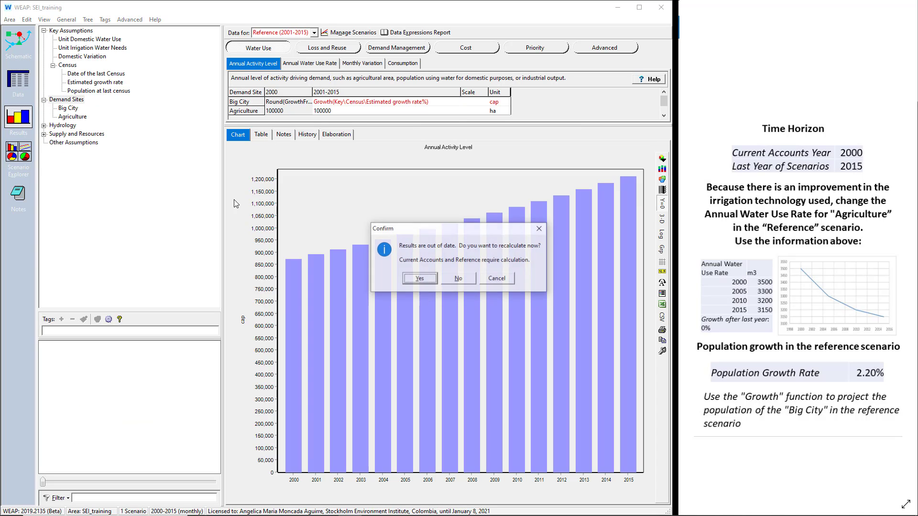
pyautogui.click(408, 278)
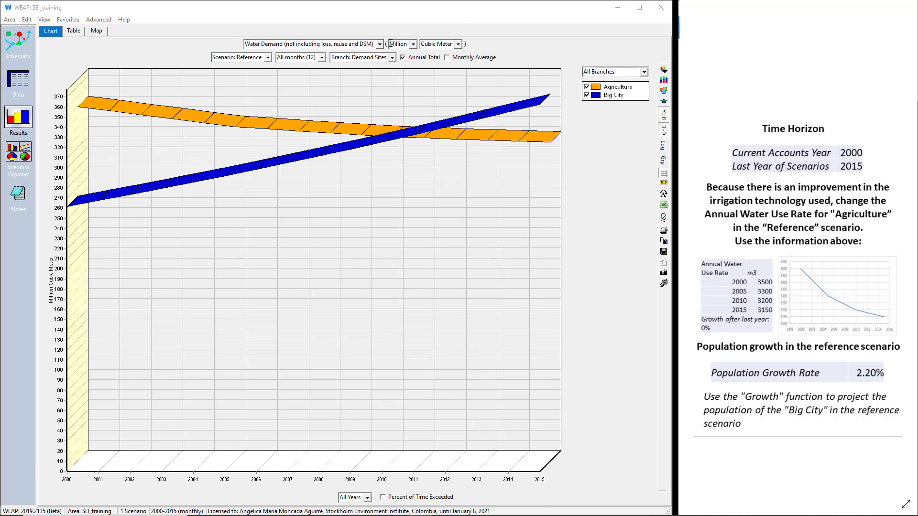
pyautogui.click(379, 44)
pyautogui.moveTo(363, 196)
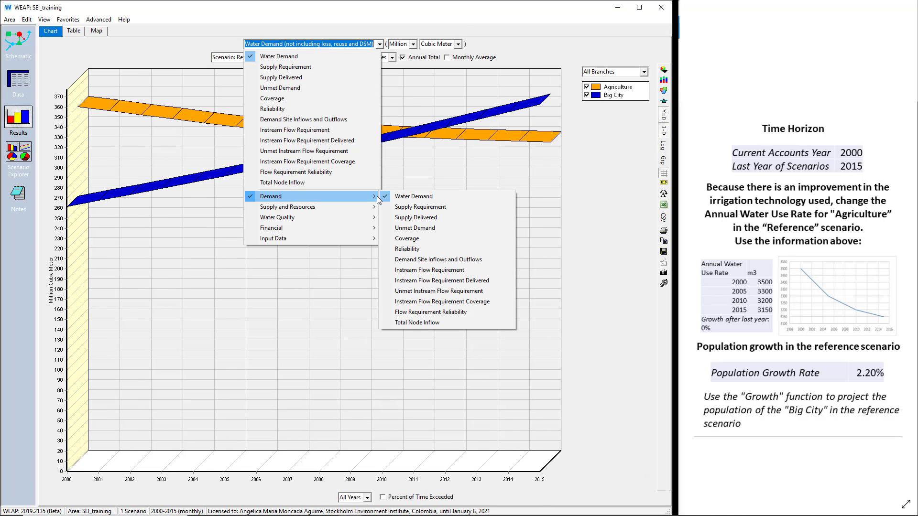
pyautogui.click(392, 200)
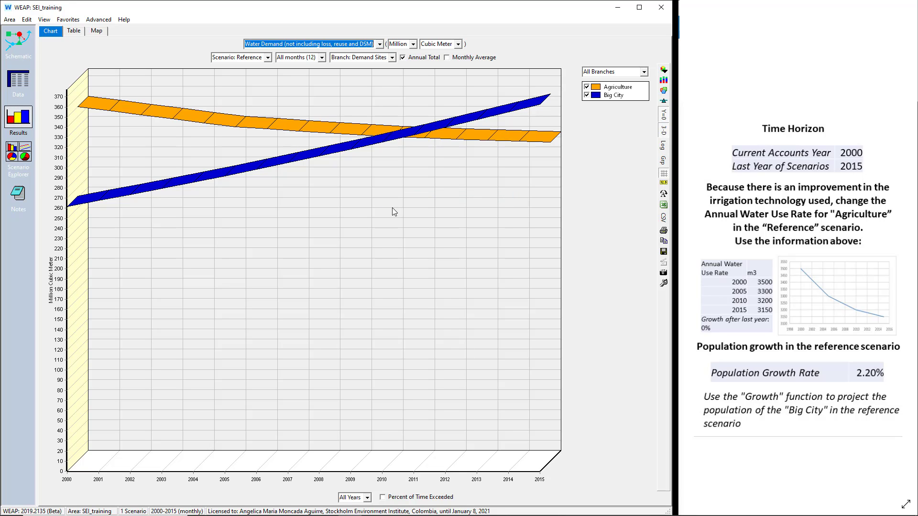
# Show the Water Demand chart as annual totals without the 3-D effect, after trying the monthly average
pyautogui.click(474, 58)
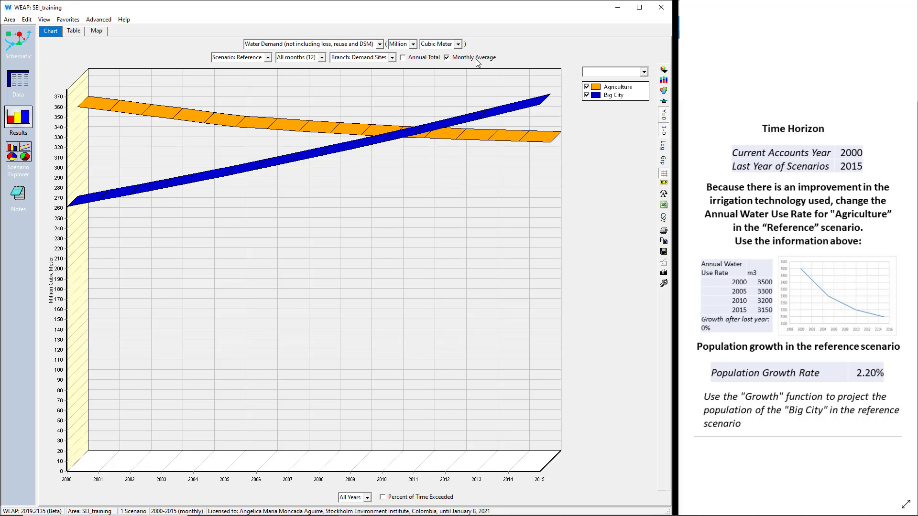
pyautogui.click(423, 60)
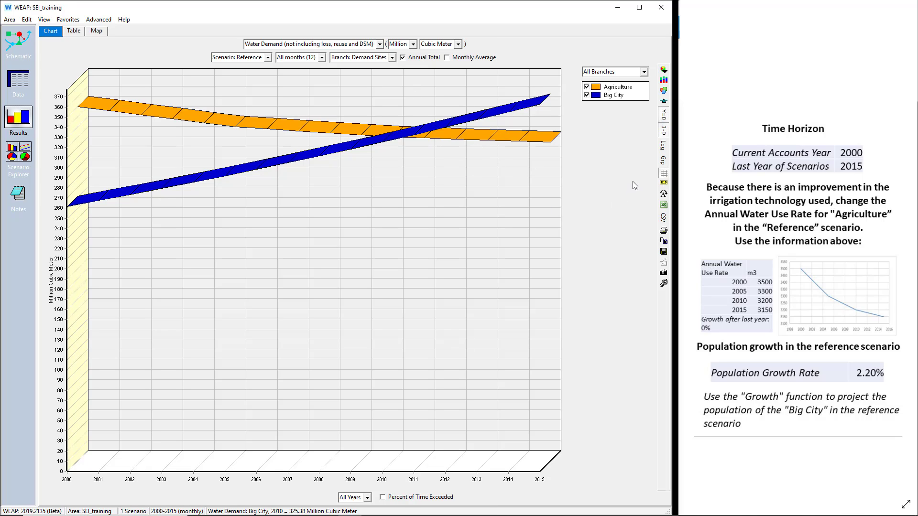
pyautogui.click(664, 130)
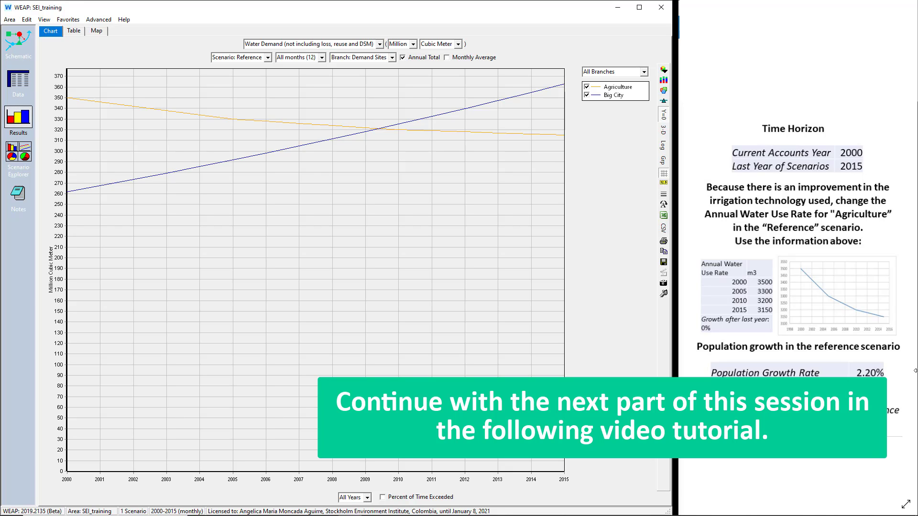
pyautogui.click(905, 504)
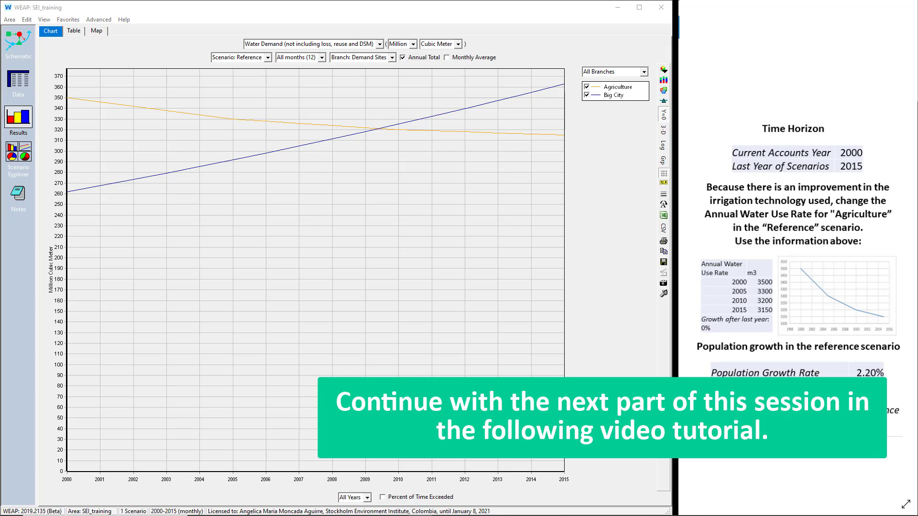